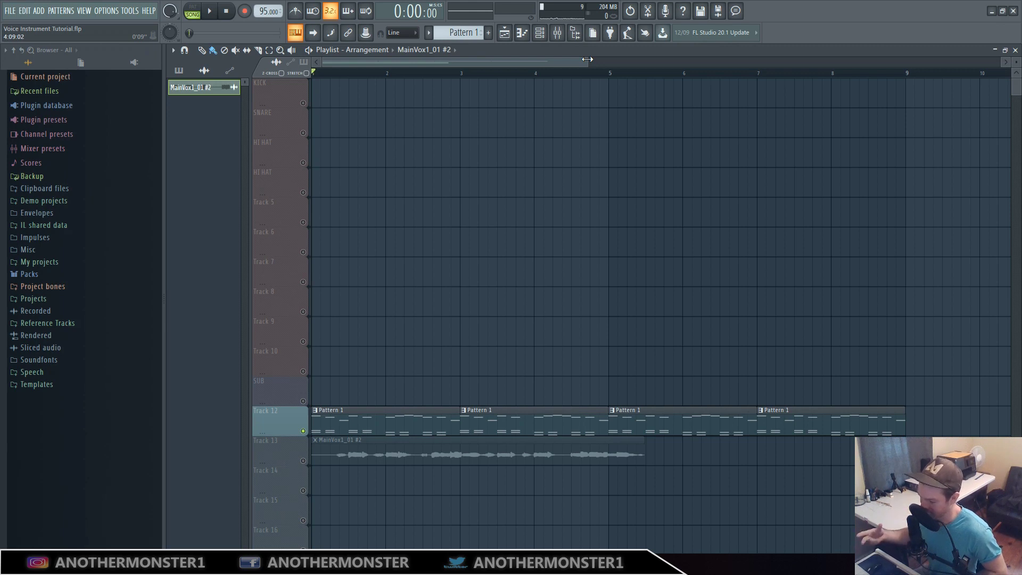
Play back the Pattern 1 melody on Track 12
left_click_drag(587, 59, 506, 60)
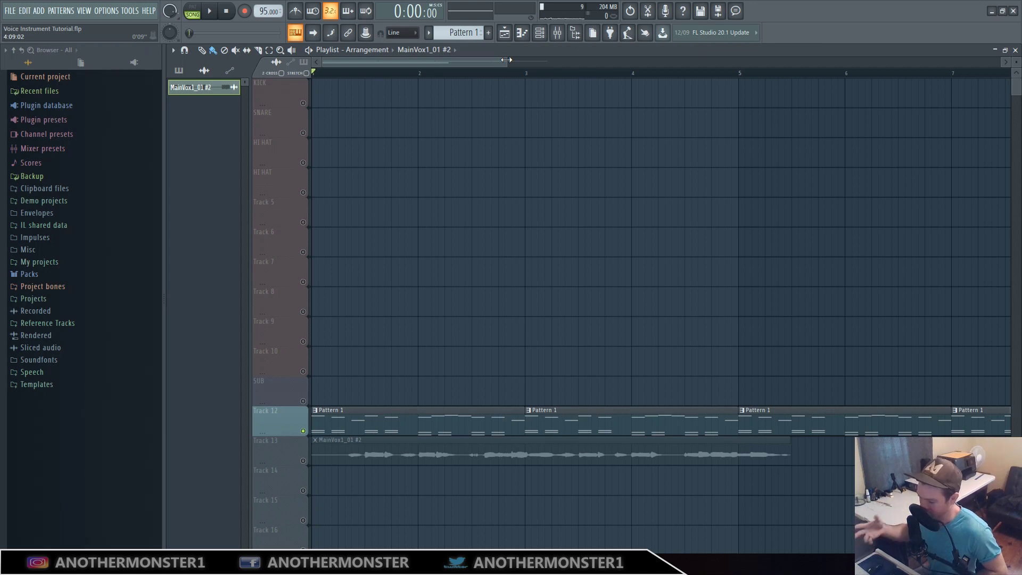
left_click_drag(506, 59, 480, 60)
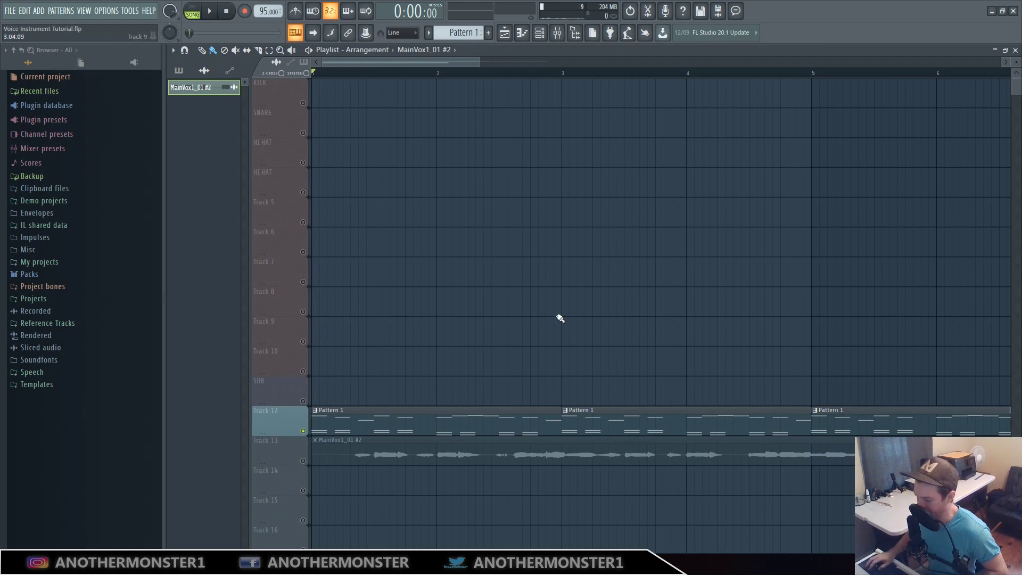
left_click_drag(481, 64, 573, 64)
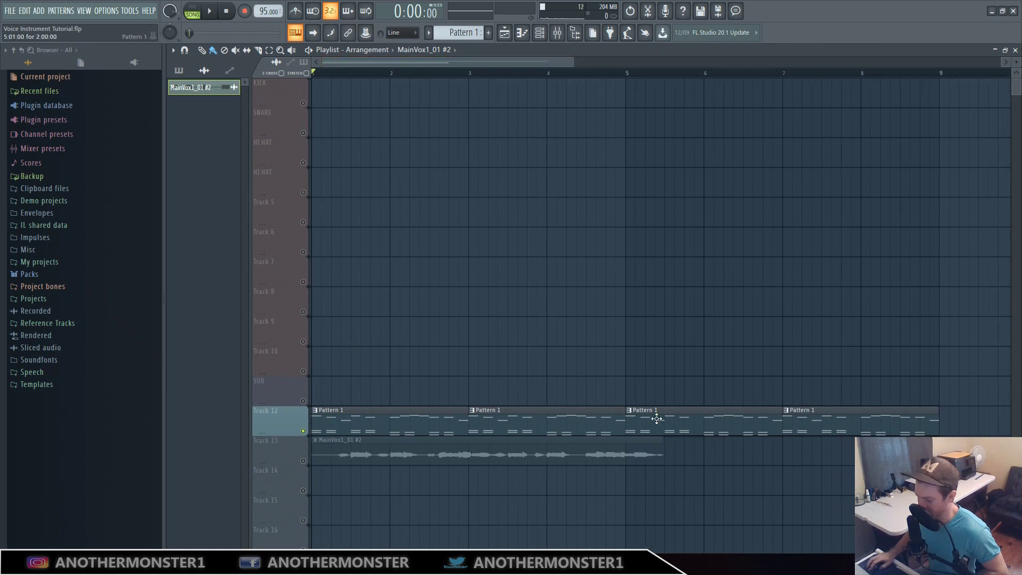
left_click(210, 12)
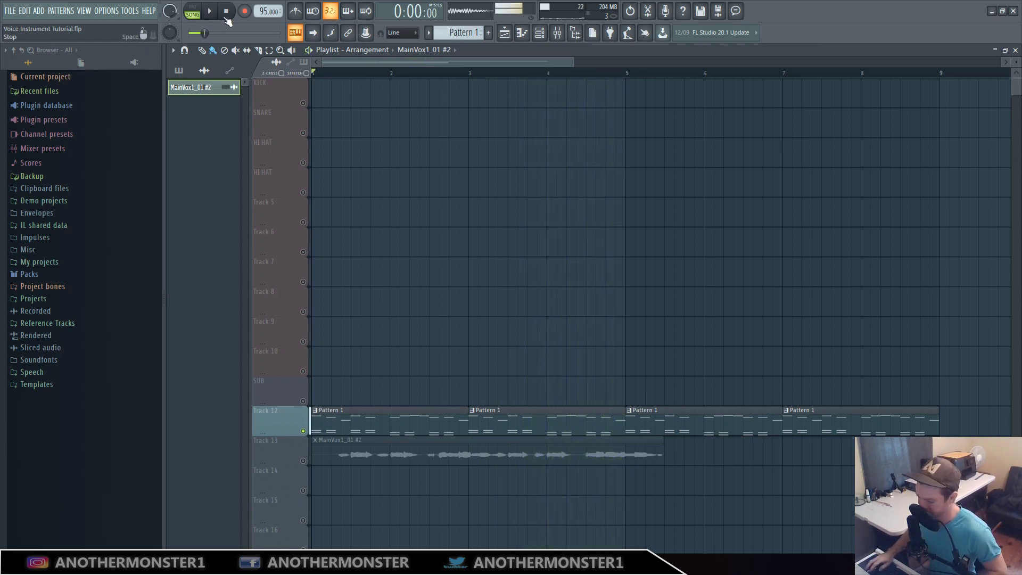
left_click(225, 15)
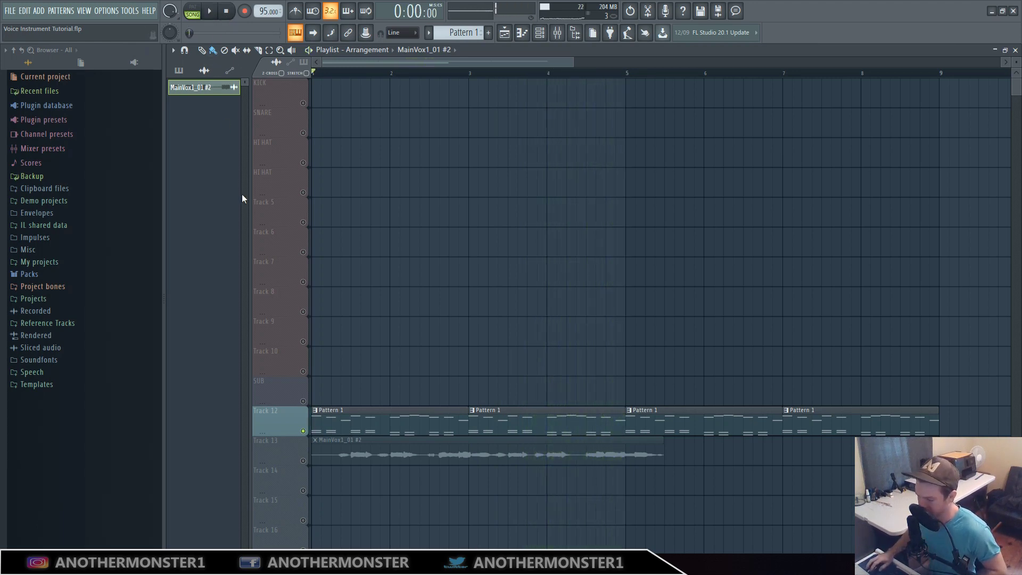
Solo Track 13 and play back its MainVox1_01 #2 vocal clip
left_click(308, 456)
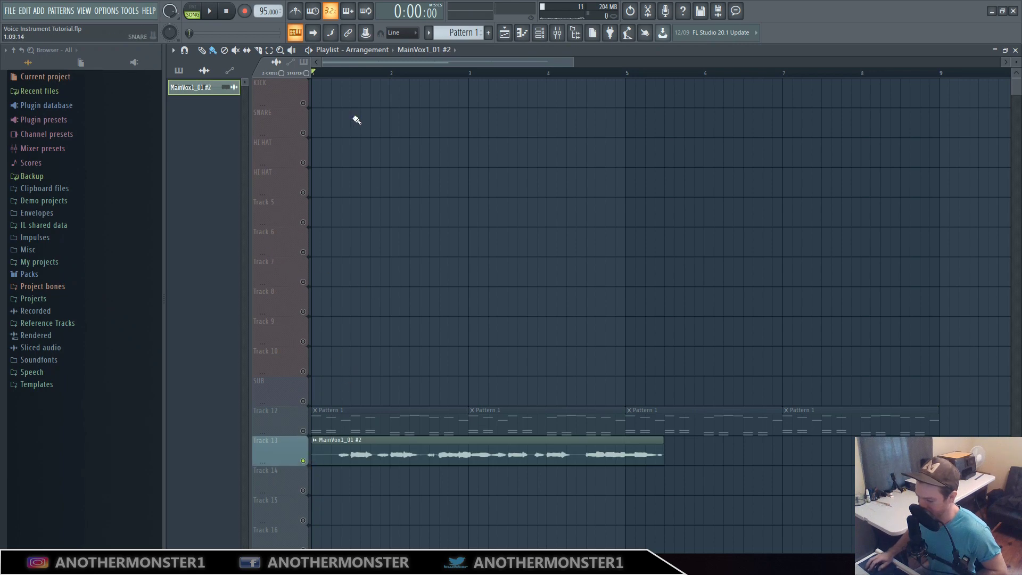
left_click(211, 12)
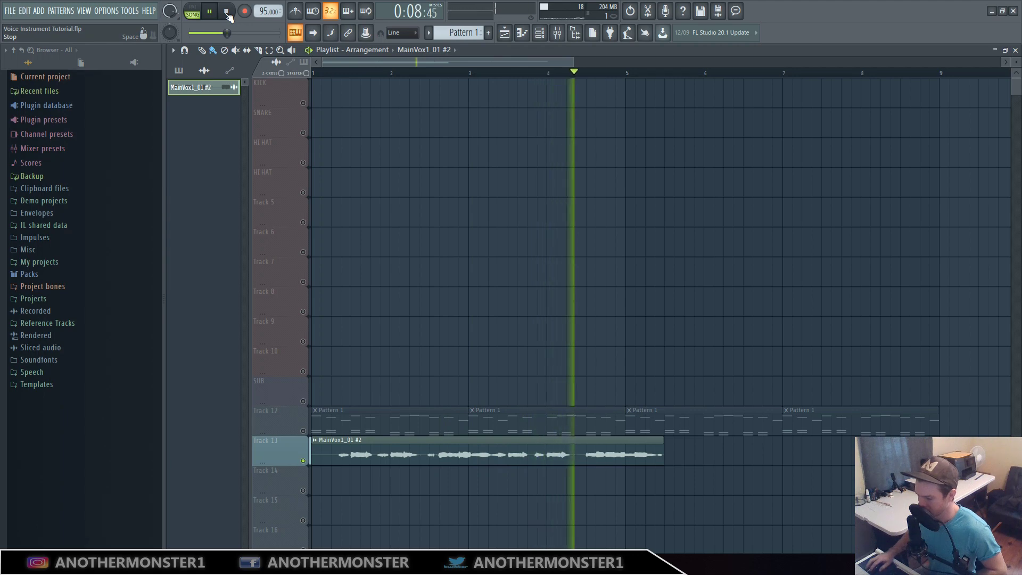
left_click(228, 14)
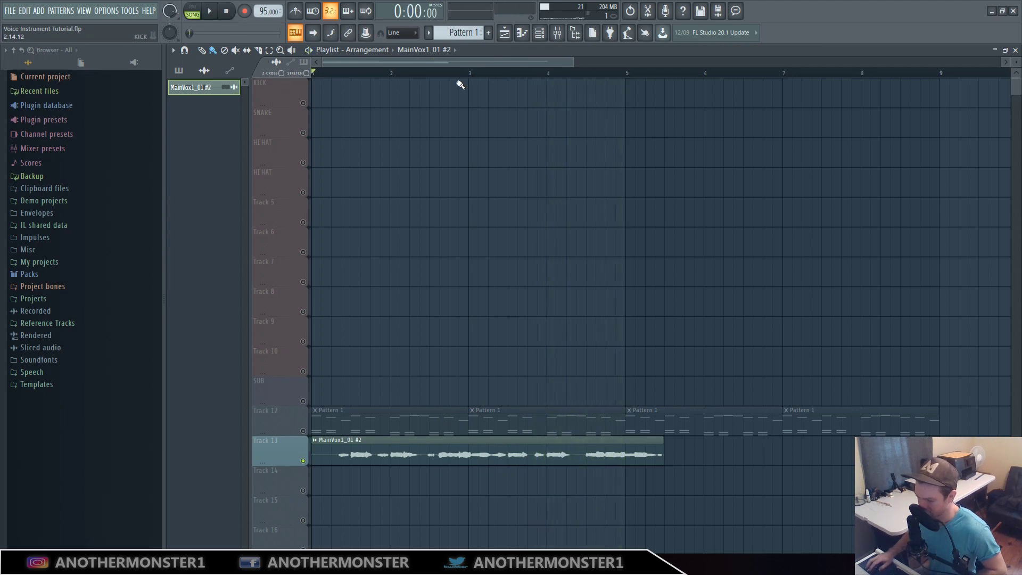
Remove the silence at the start of the vocal clip on Track 13 so the singing begins at bar 1
left_click_drag(561, 63, 461, 63)
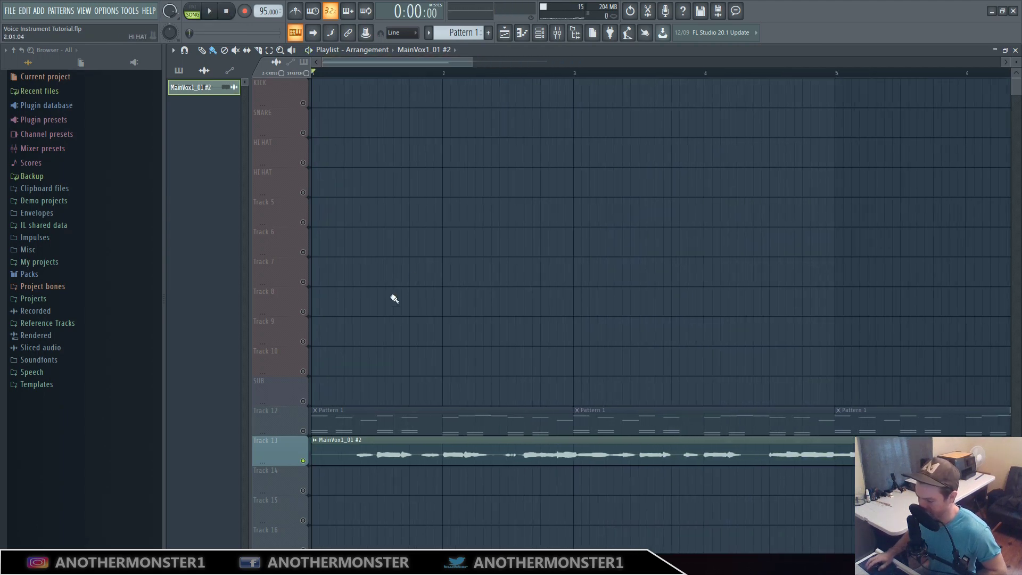
mouse_move(314, 456)
left_mouse_down()
mouse_move(378, 459)
mouse_move(312, 447)
left_mouse_up()
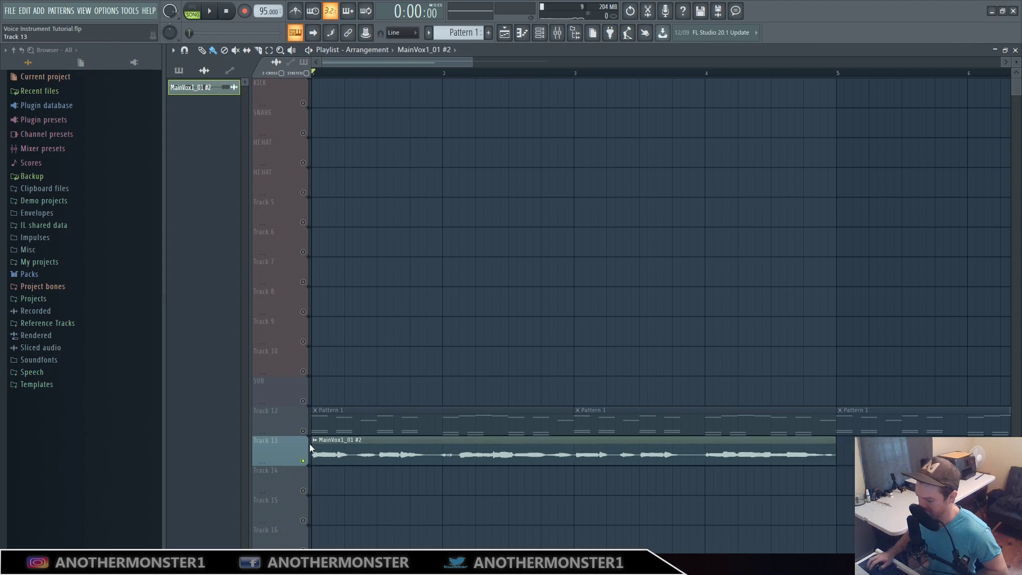
Re-enable Track 12 and play the melody together with the vocal clip
left_click(297, 434)
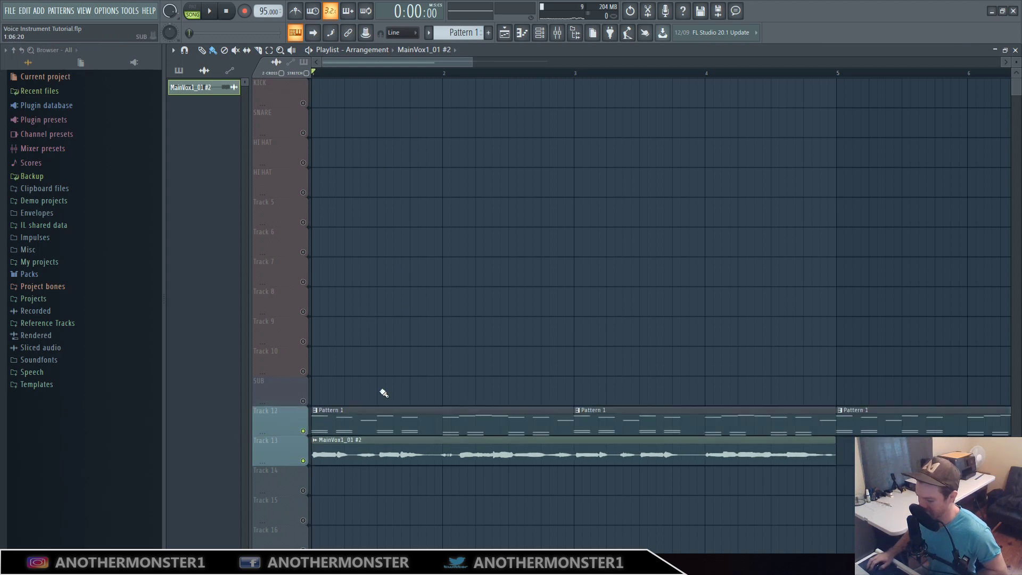
left_click(210, 11)
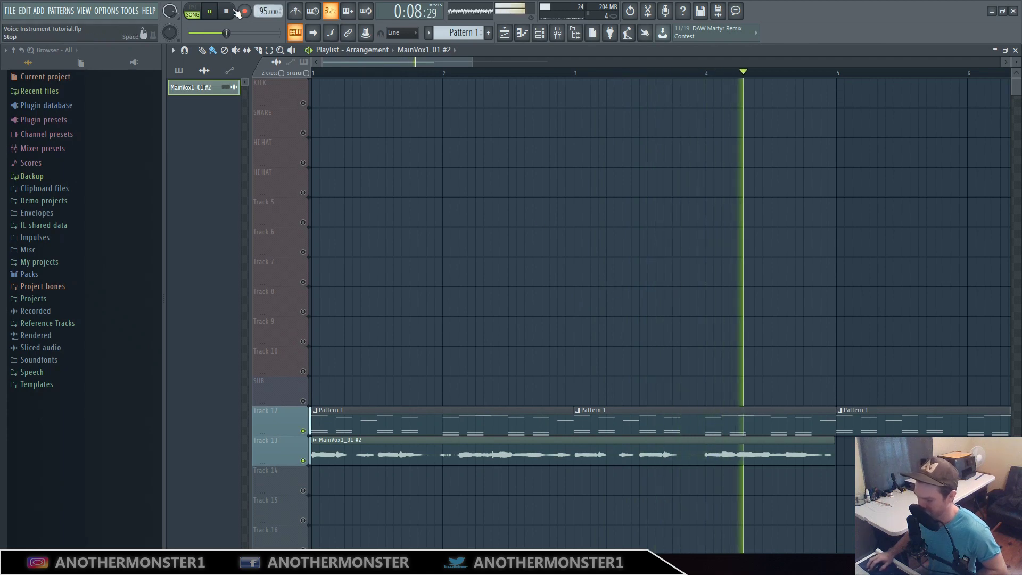
key("space")
Open the channel settings of the MainVox1_01 #2 clip and route the channel to mixer track 1
left_click(315, 441)
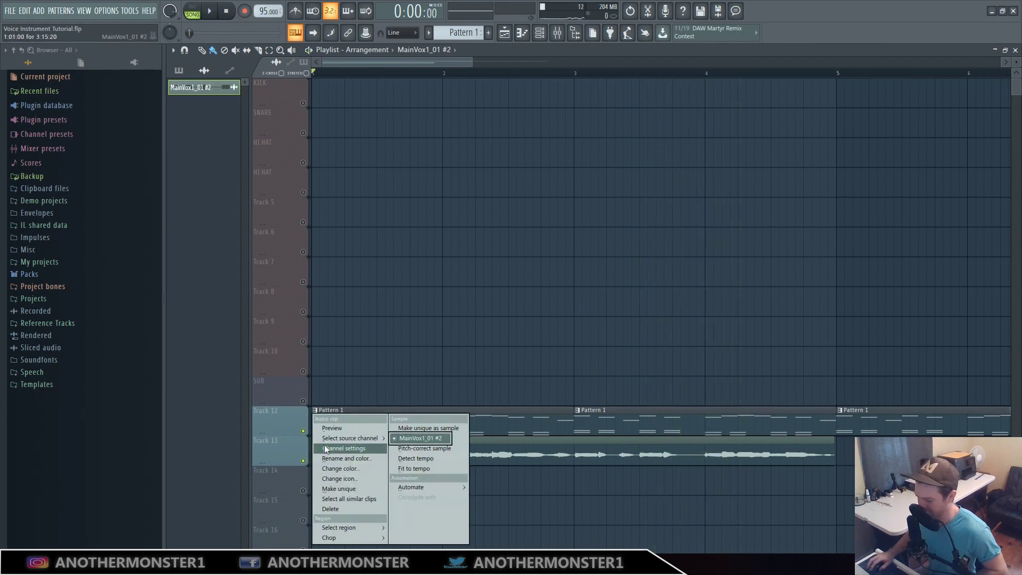
left_click(344, 445)
left_click(246, 169)
left_click(400, 209)
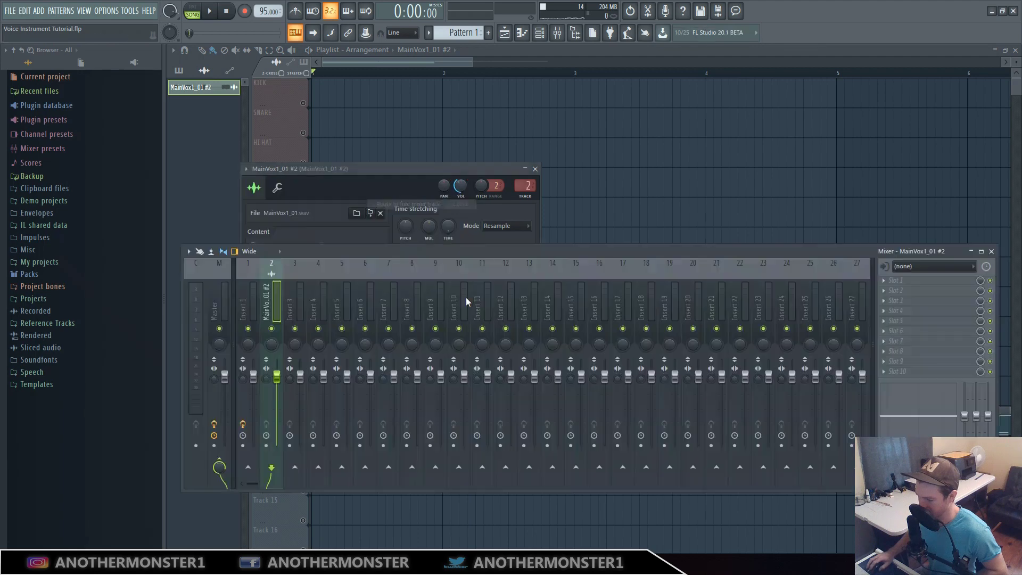
Insert Fruity Parametric EQ 2 in slot 1 of the vocal's mixer track and pull its first band down to cut the lows
left_click(906, 281)
left_click(745, 350)
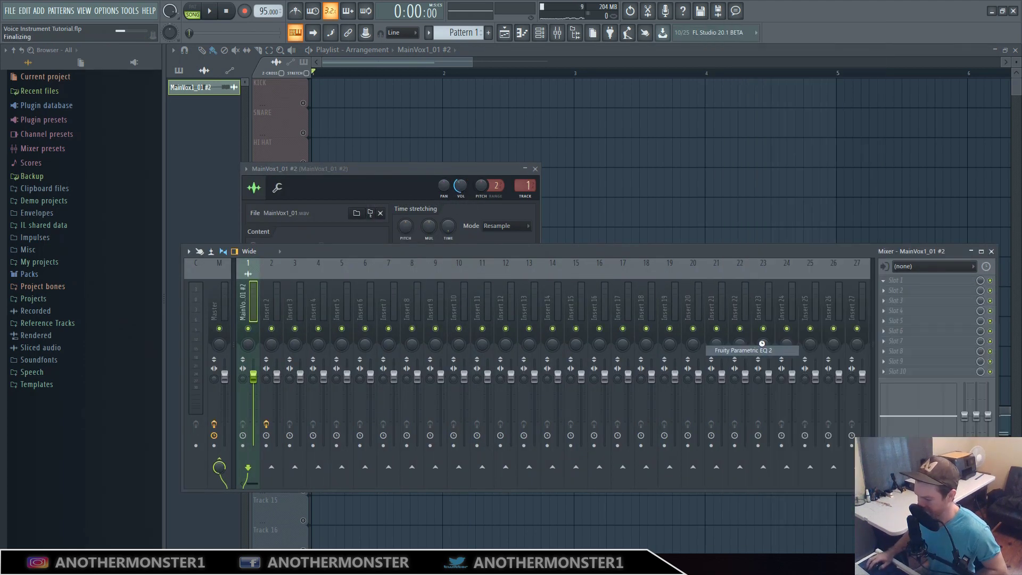
left_click_drag(510, 282, 508, 318)
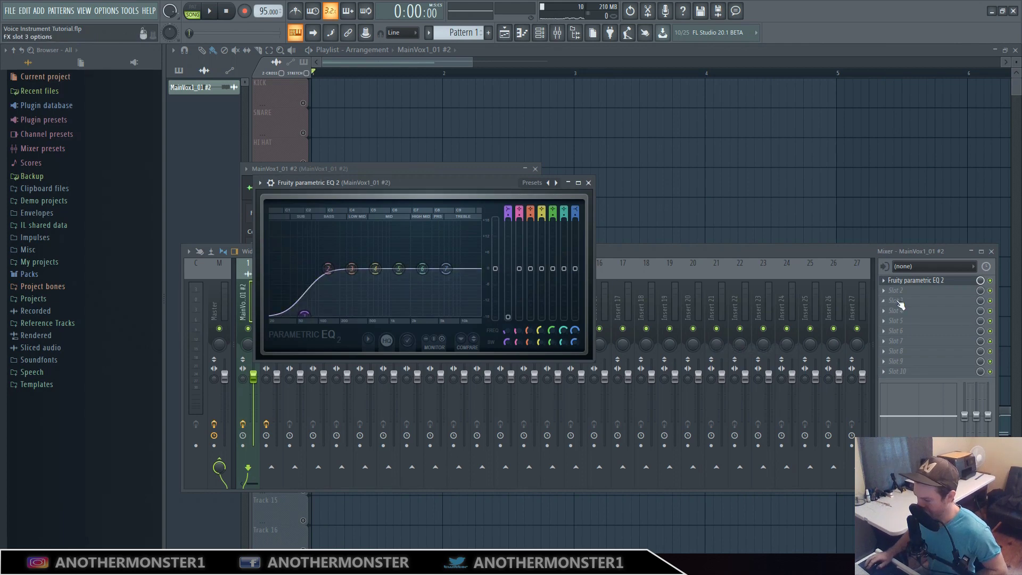
Insert Fruity Reeverb 2 in slot 2 of the vocal's mixer track and load The Venue preset
left_click(900, 292)
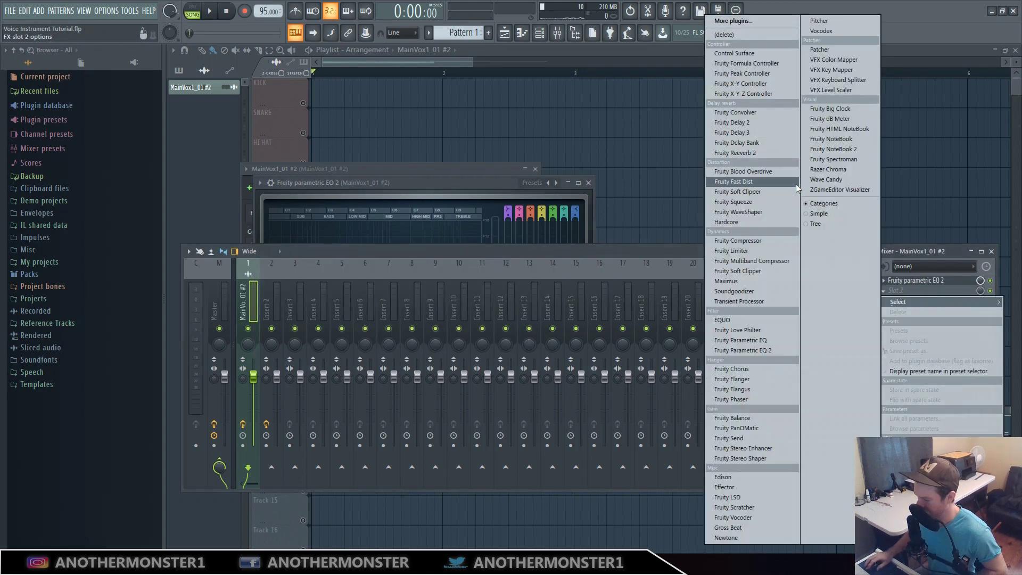
left_click(733, 154)
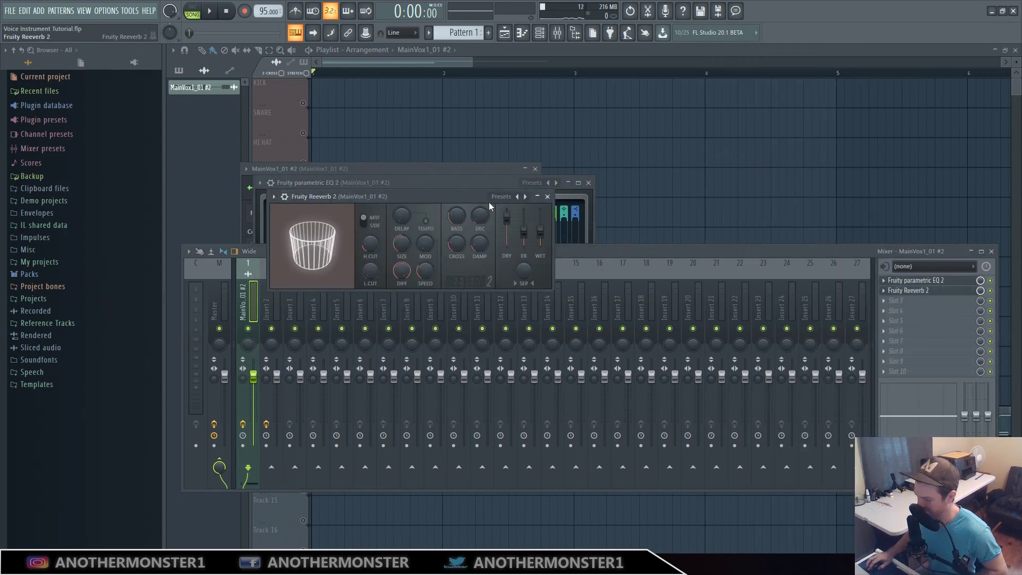
left_click(274, 196)
mouse_move(304, 236)
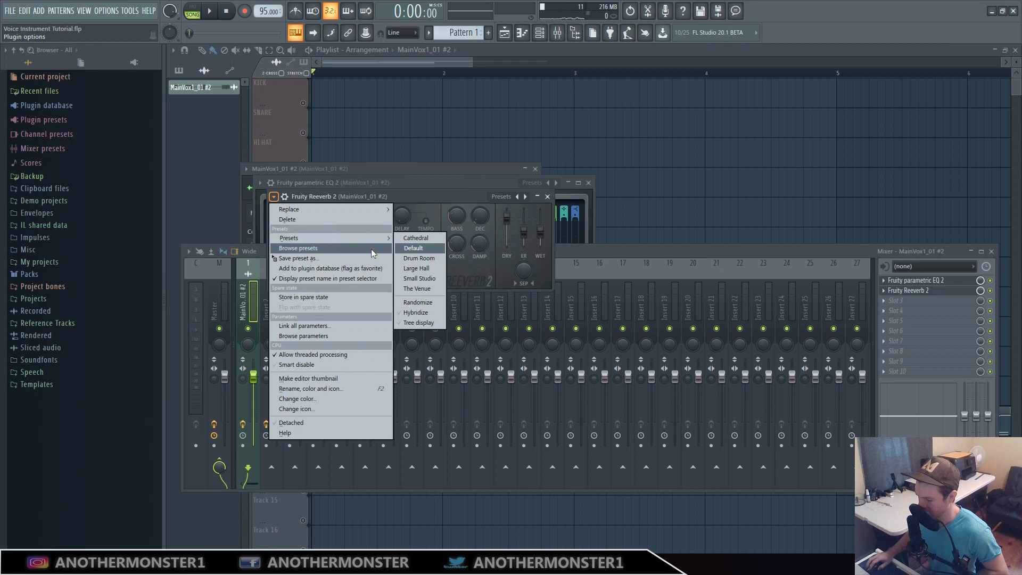
left_click(420, 289)
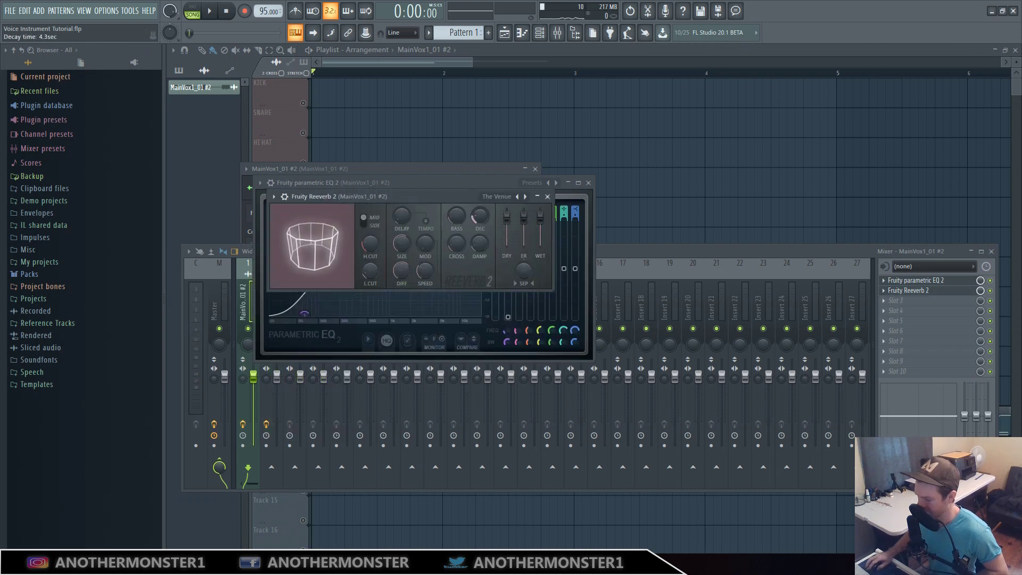
Insert Fruity Delay 2 in slot 3 with ping-pong feedback, the input panned right and the time at 4:00
left_click(917, 301)
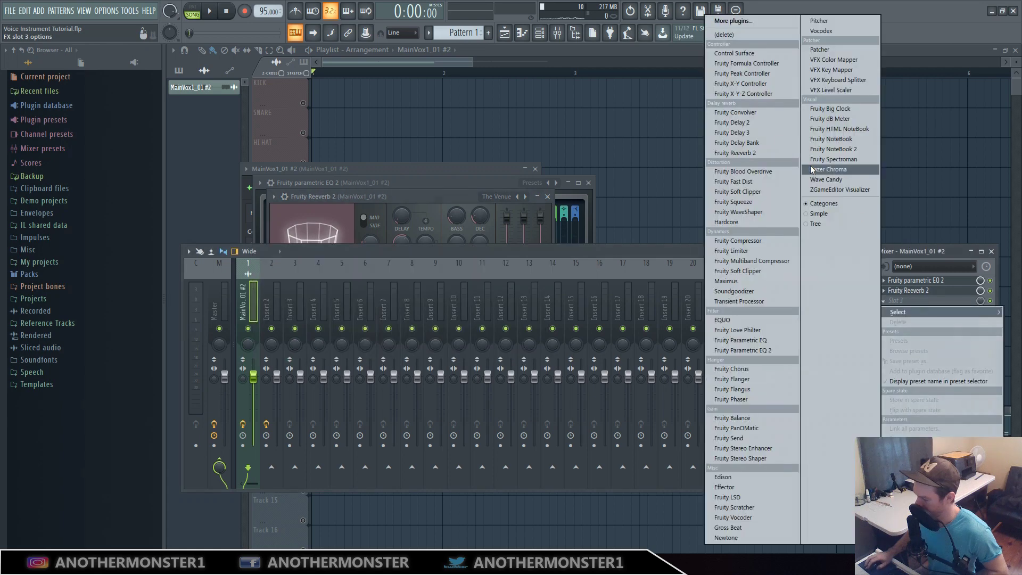
left_click(756, 125)
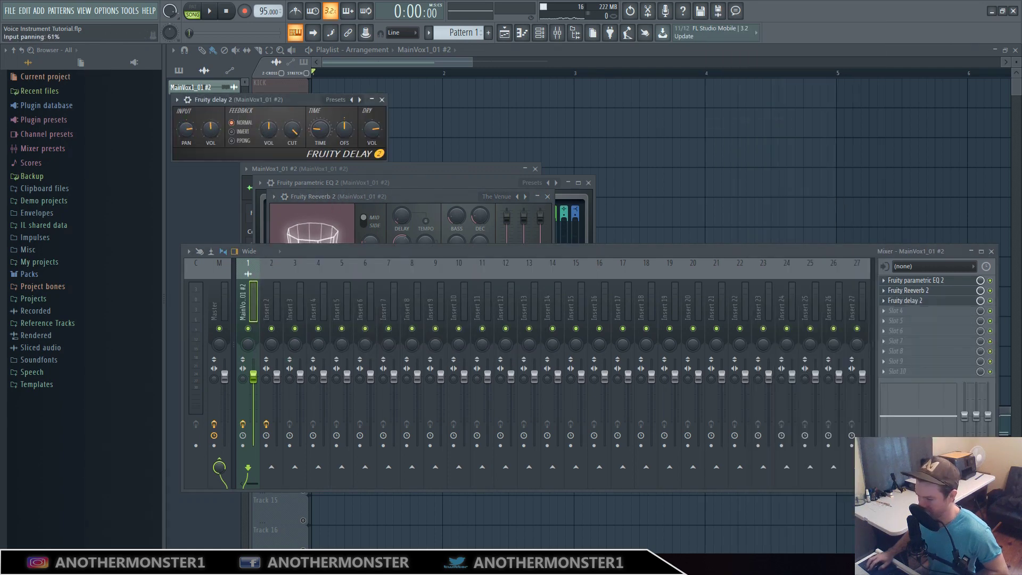
left_click(243, 141)
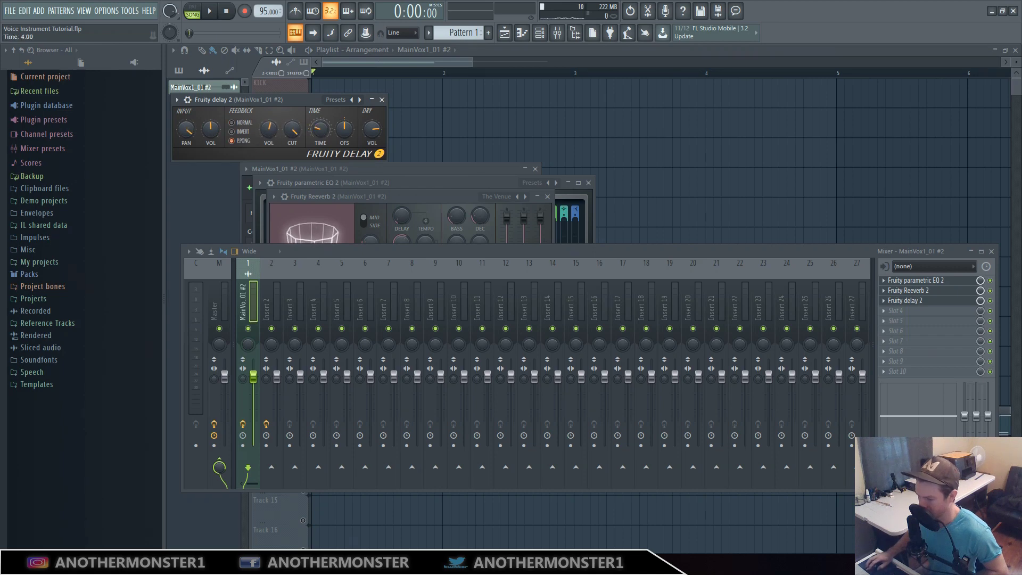
Play the arrangement with the new effects and insert Fruity Fast Dist in slot 4 of the vocal's mixer track
left_click(209, 11)
left_click(372, 63)
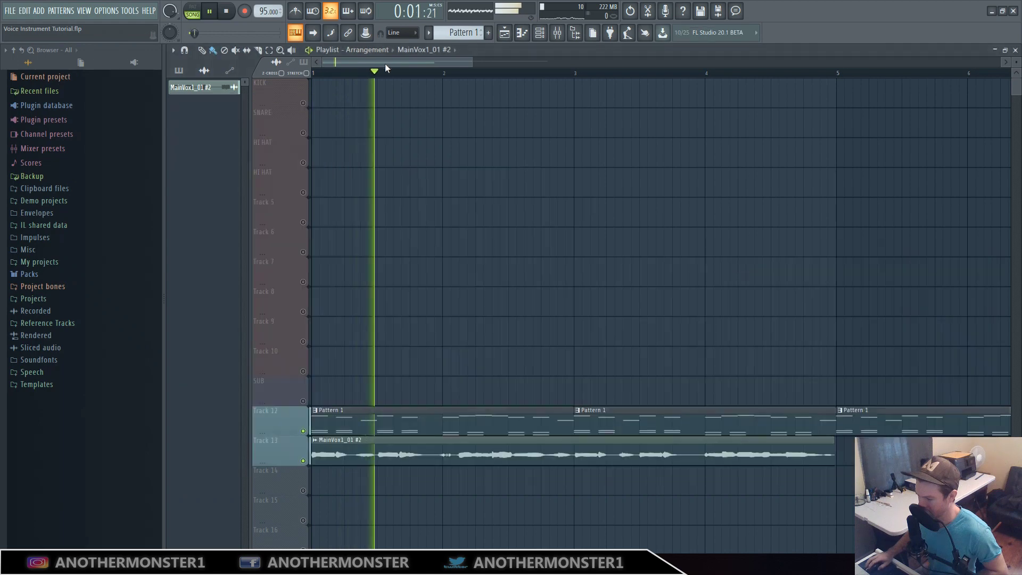
left_click(558, 33)
left_click(902, 311)
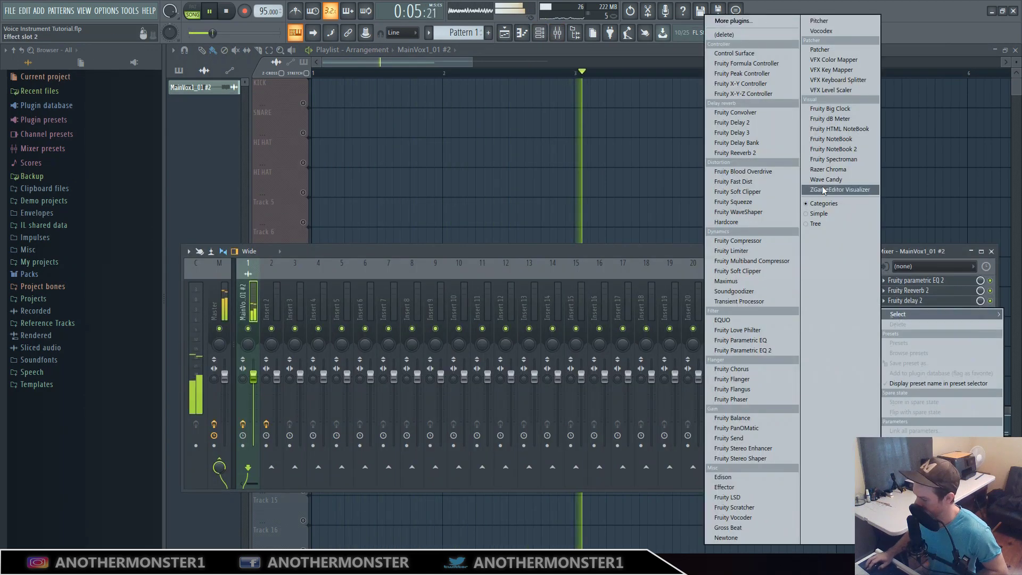
left_click(749, 182)
key("space")
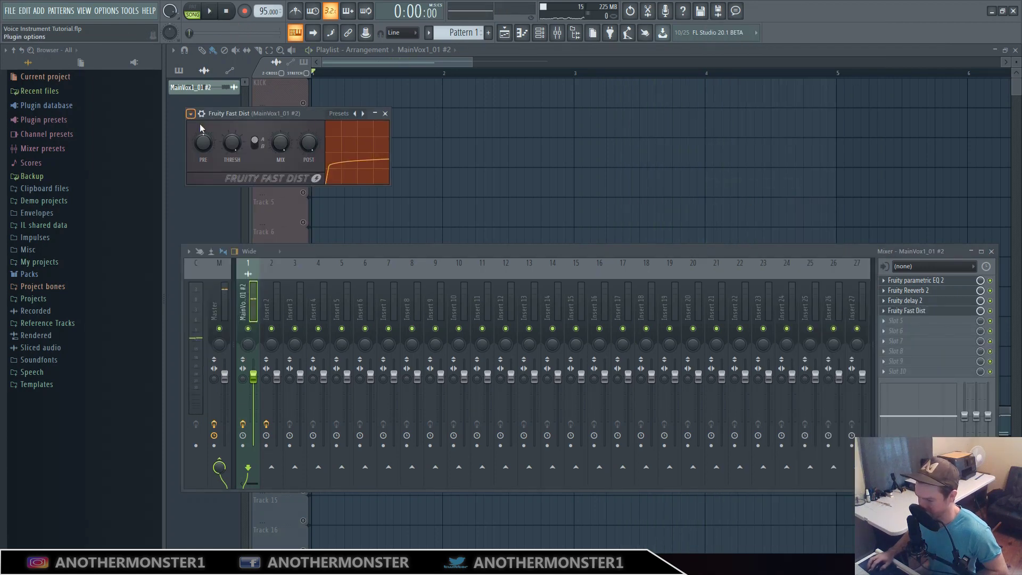
Load the fuzz preset in Fruity Fast Dist and play the arrangement
left_click(191, 114)
mouse_move(204, 155)
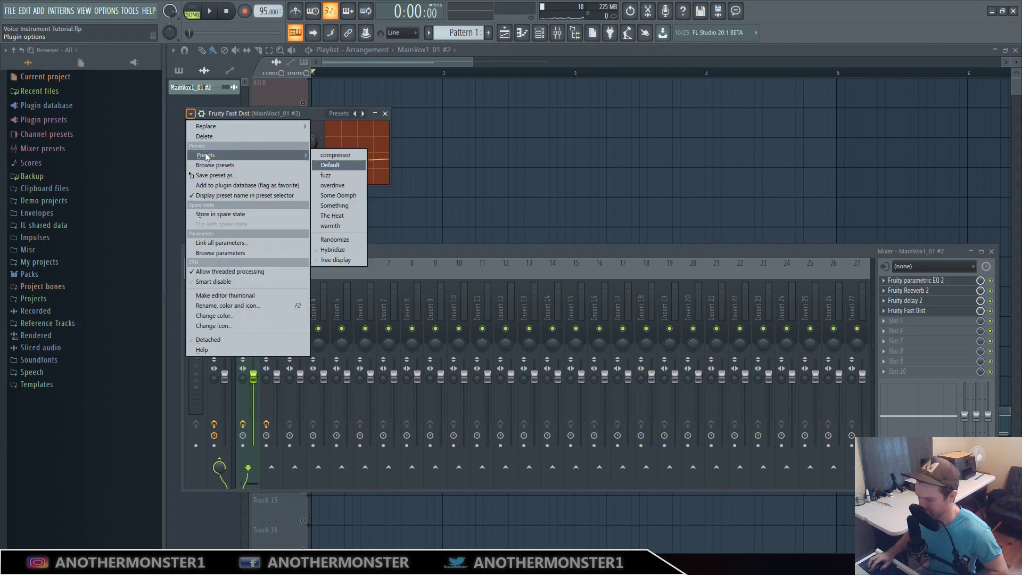
left_click(336, 178)
key("space")
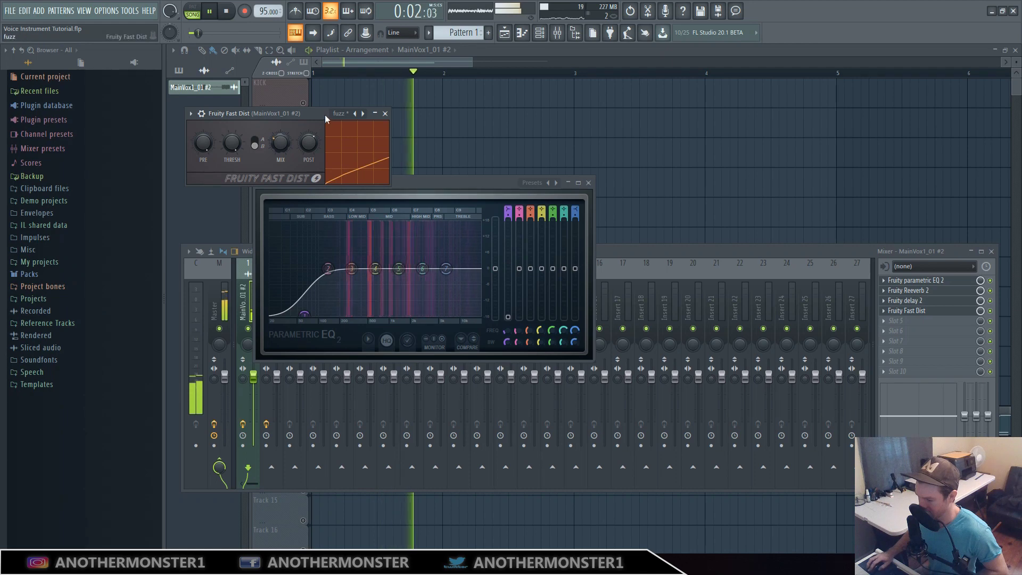
Raise the time-stretching pitch of the MainVox1_01 #2 channel, set its stretch mode to Auto, and replay the arrangement
key("F12")
left_click(317, 444)
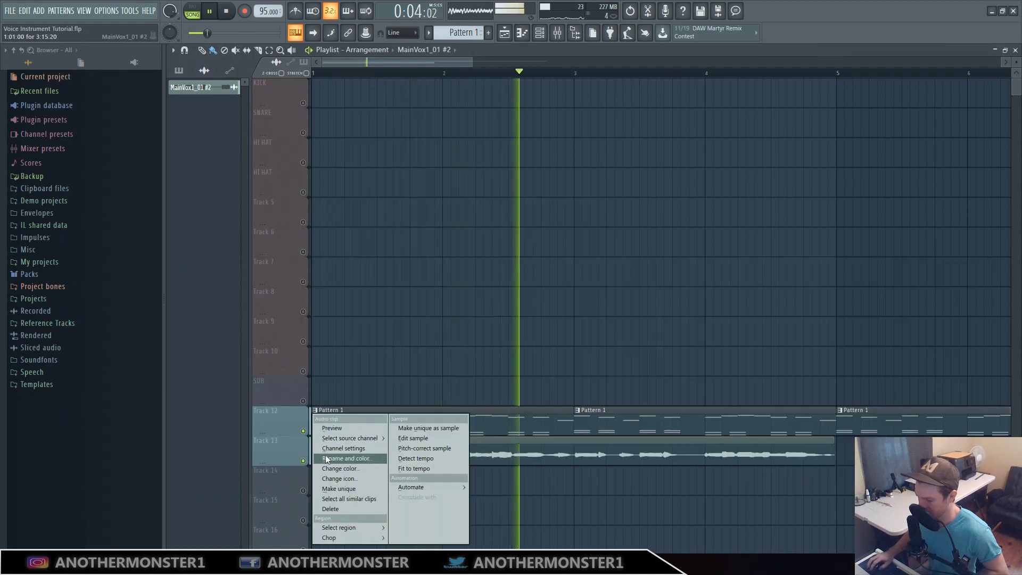
left_click(343, 456)
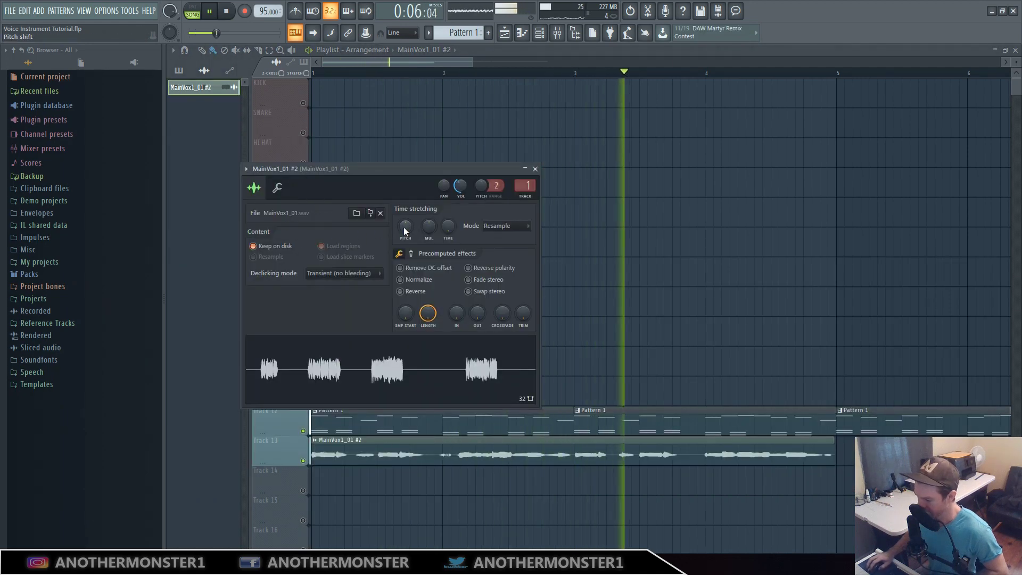
scroll(406, 225, "down", 2)
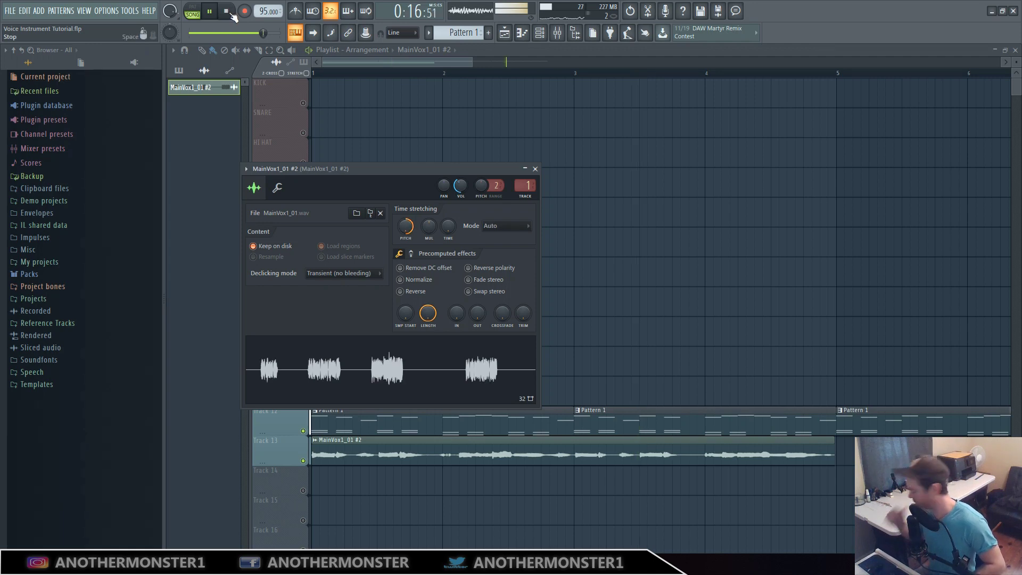
left_click(229, 12)
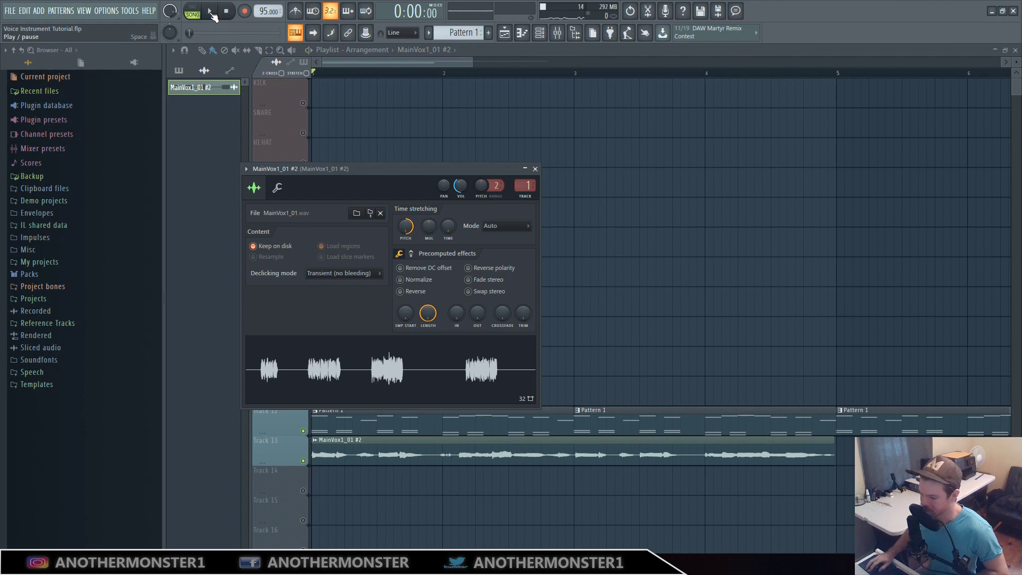
key("space")
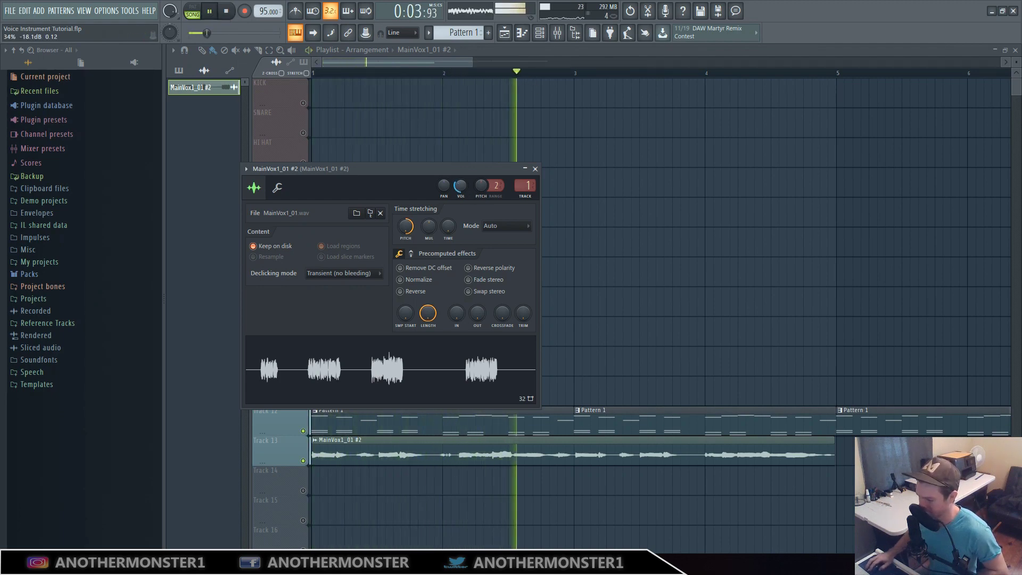
Find iZotope Vinyl in the full plugin list and insert it in slot 5 of the vocal's mixer track
left_click(558, 33)
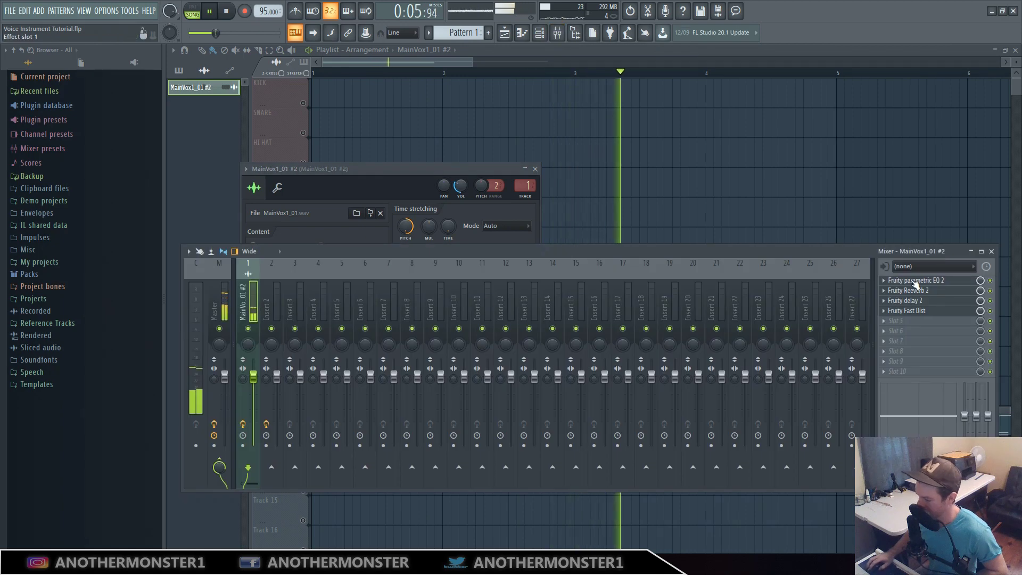
left_click(895, 321)
left_click(752, 22)
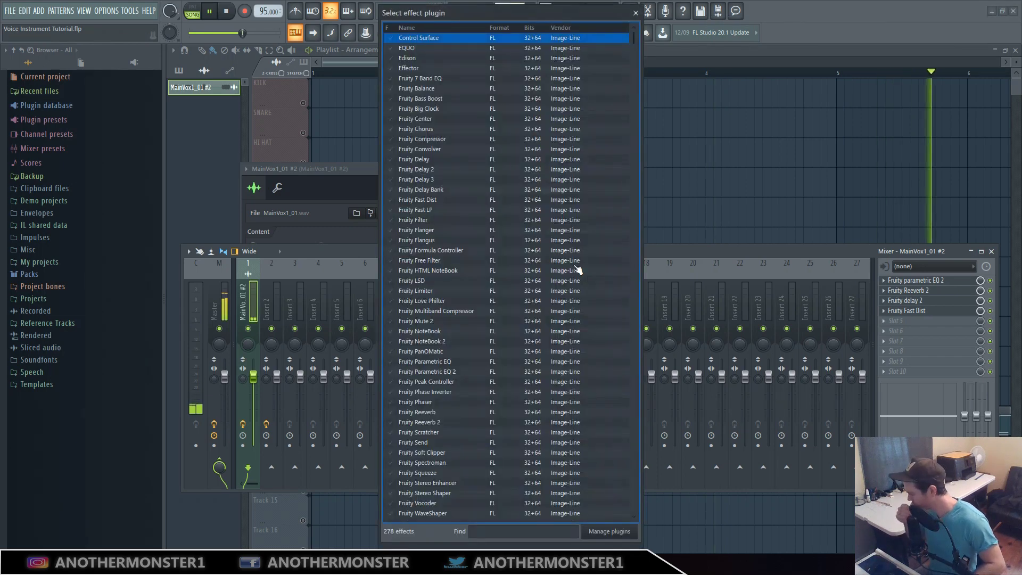
left_click(533, 532)
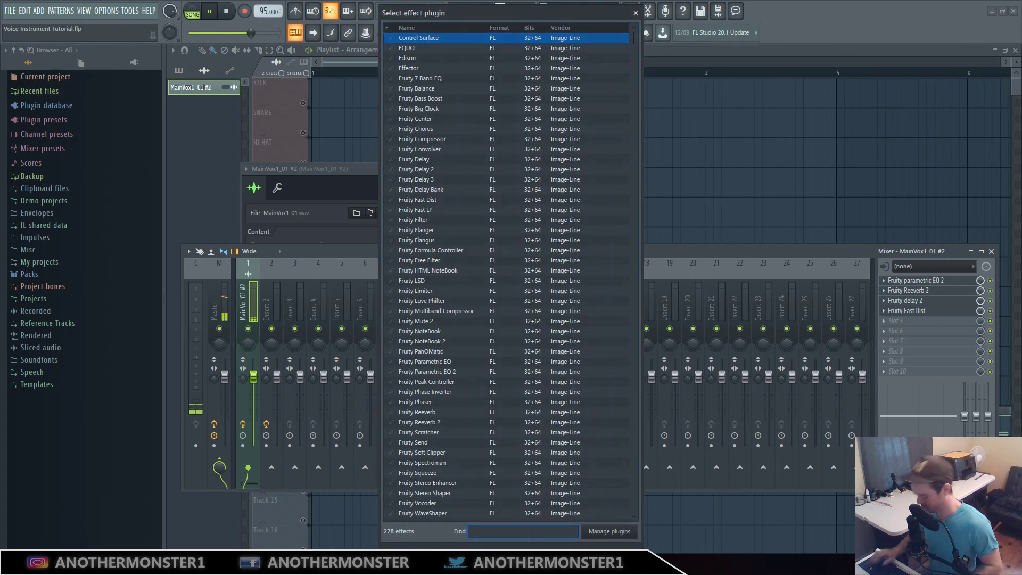
type("iz")
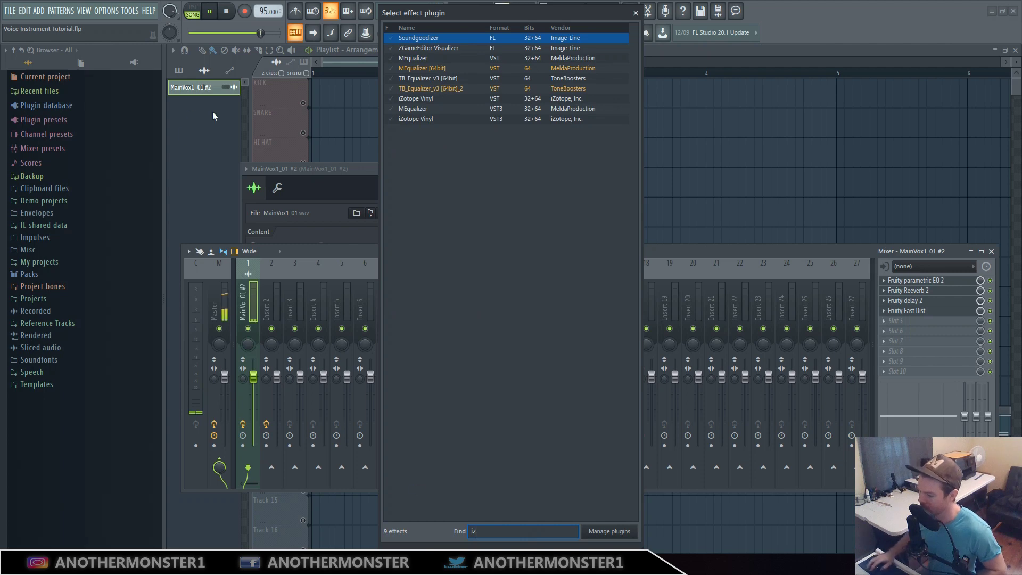
double_click(448, 118)
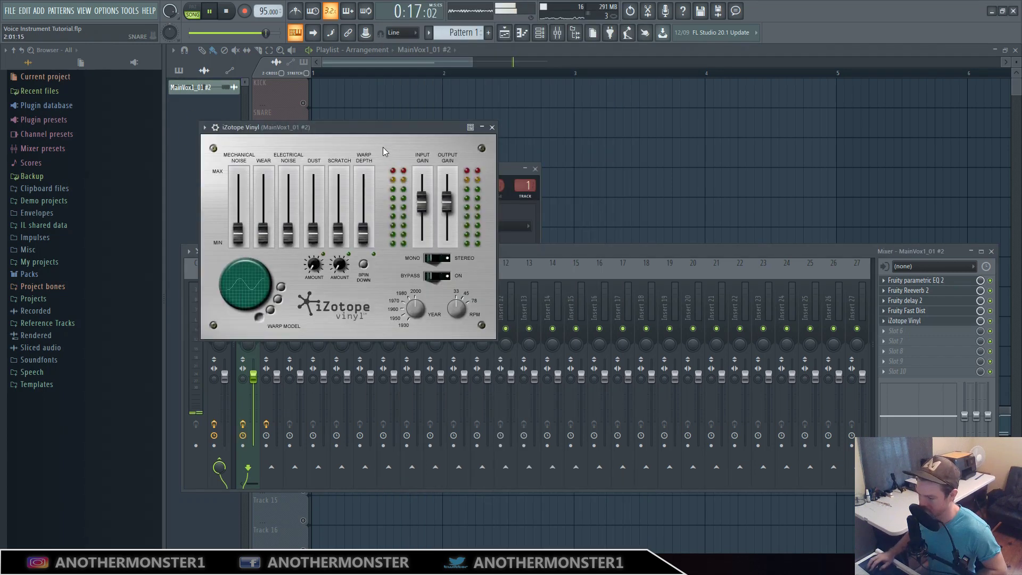
Select the first four bars of the playlist timeline so playback loops over the vocal clip
left_click(379, 66)
left_click(269, 50)
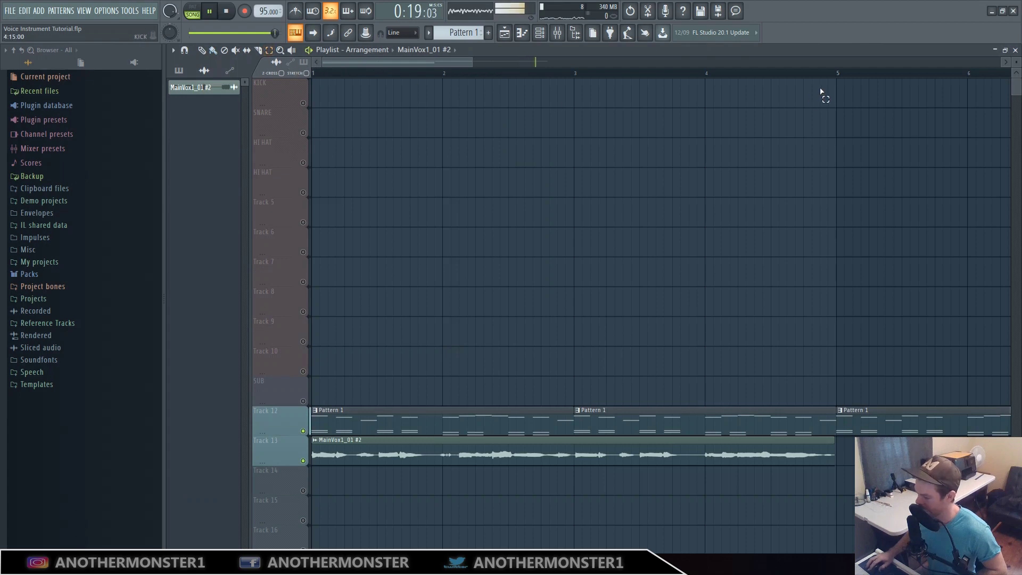
left_click_drag(837, 83, 404, 88)
left_click(447, 90)
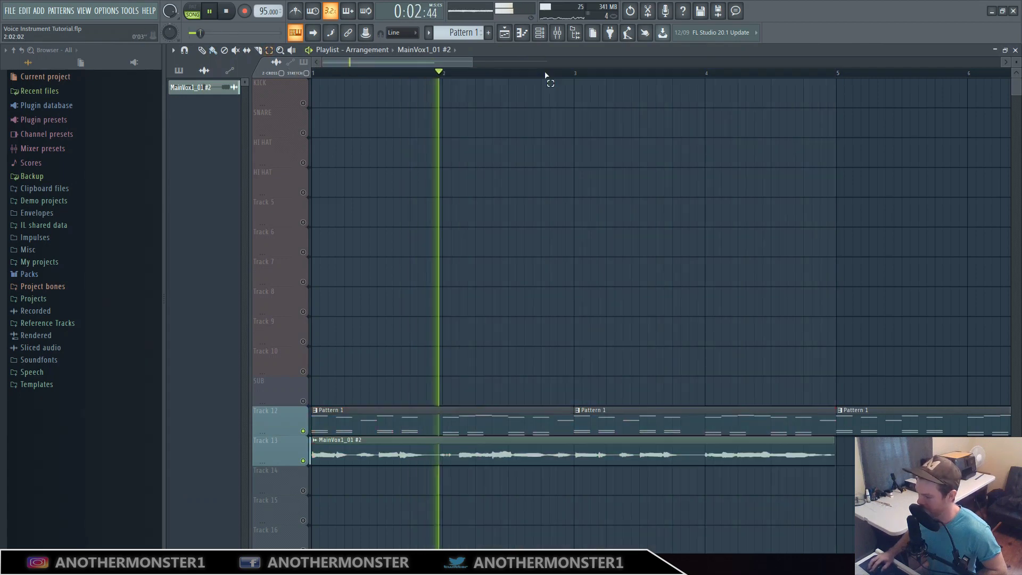
left_click_drag(836, 82, 313, 80)
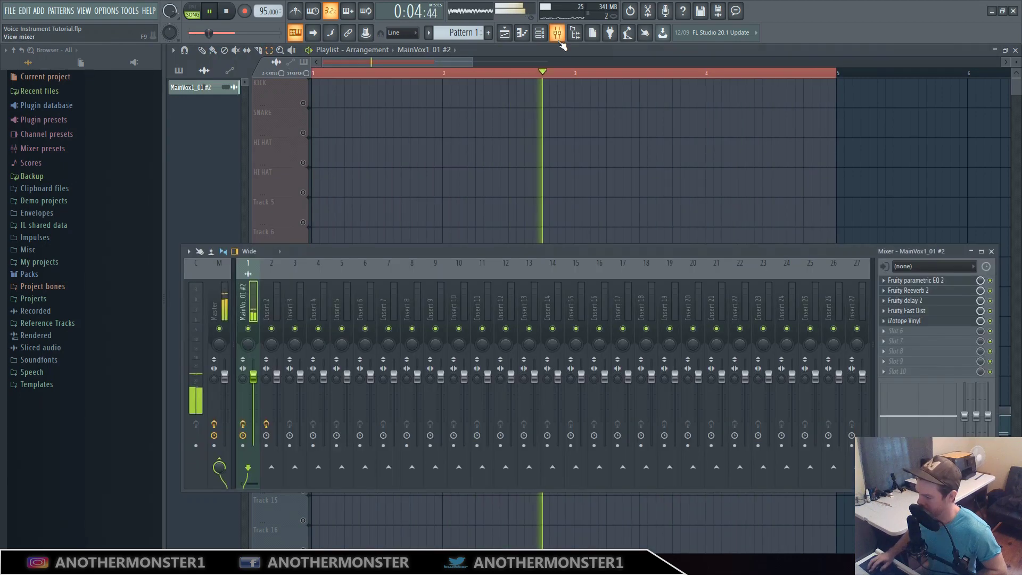
In iZotope Vinyl, set the wear to about 63%, raise the warp depth slightly, and set the year to 2000 after trying 1930
left_click(558, 33)
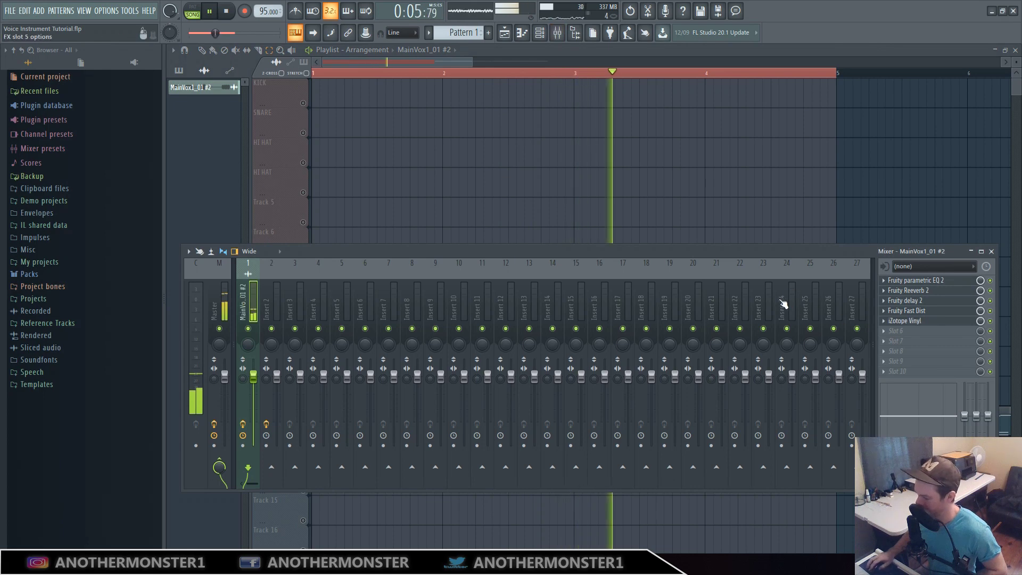
mouse_move(263, 213)
left_mouse_down()
mouse_move(263, 183)
mouse_move(264, 201)
left_mouse_up()
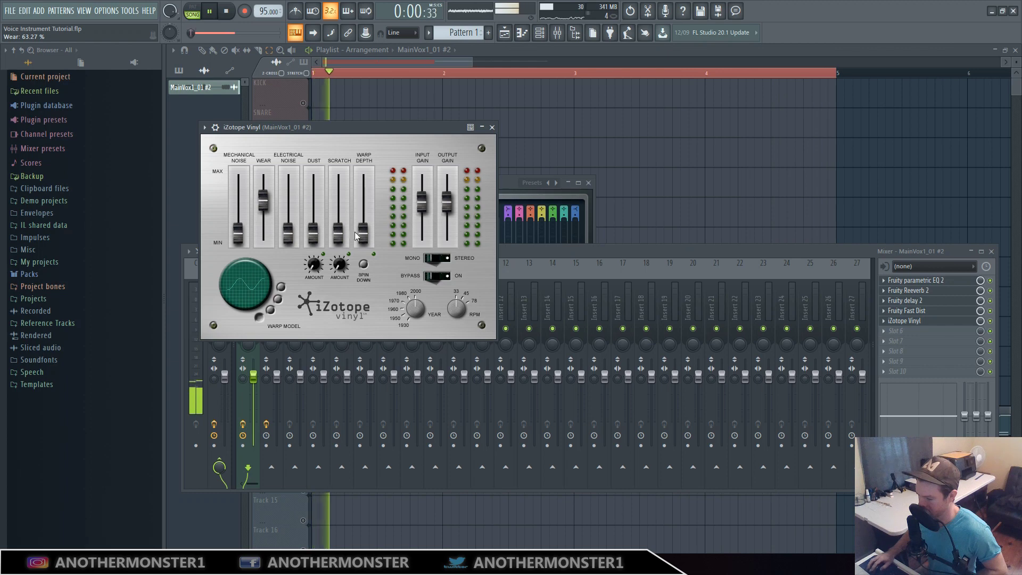
left_click_drag(363, 234, 368, 230)
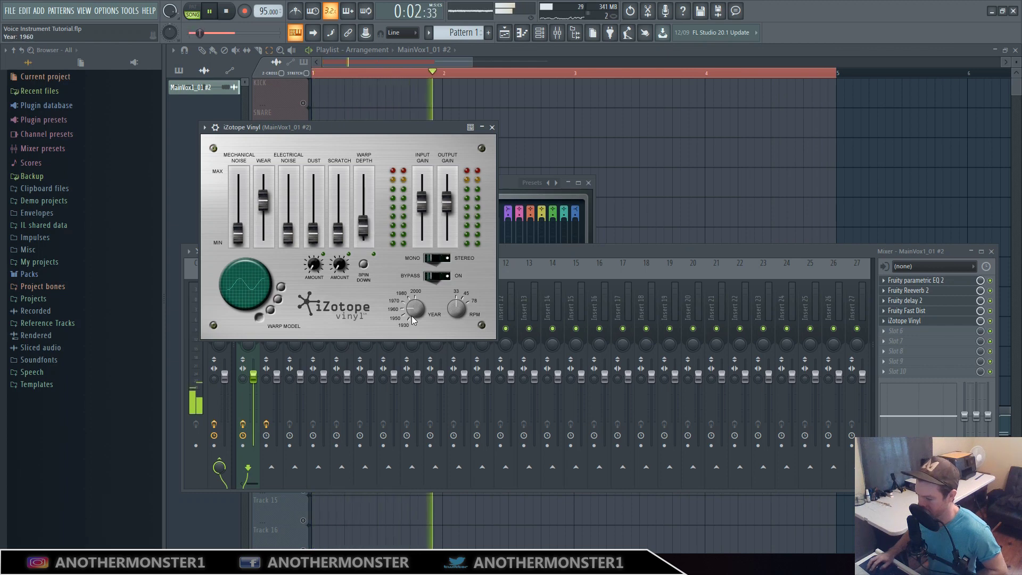
left_click_drag(411, 319, 411, 323)
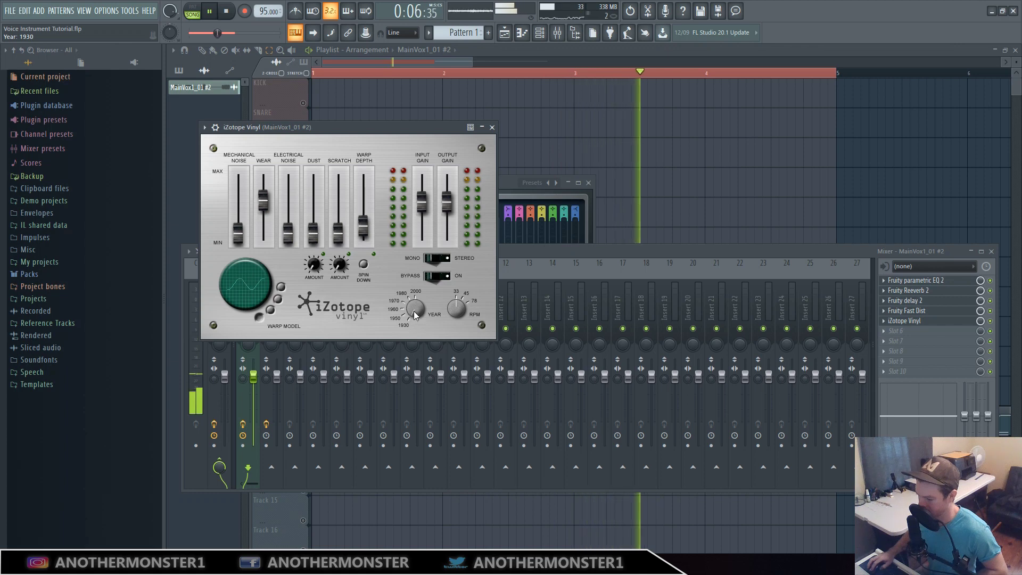
left_click_drag(414, 311, 418, 281)
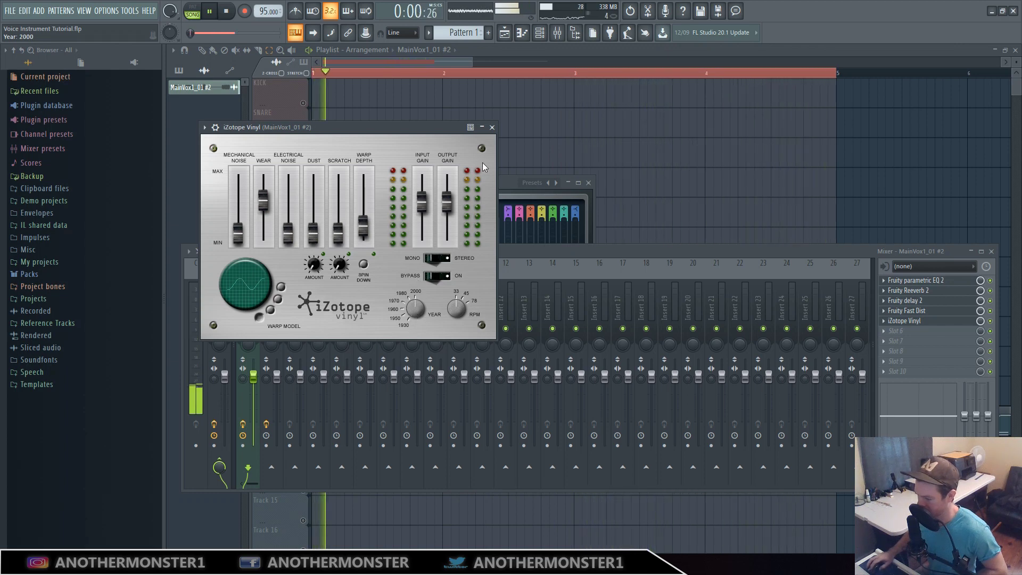
left_click(493, 128)
Insert a second Fruity Parametric EQ 2 in slot 6 of the vocal's mixer track and load its Radio preset
left_click(900, 331)
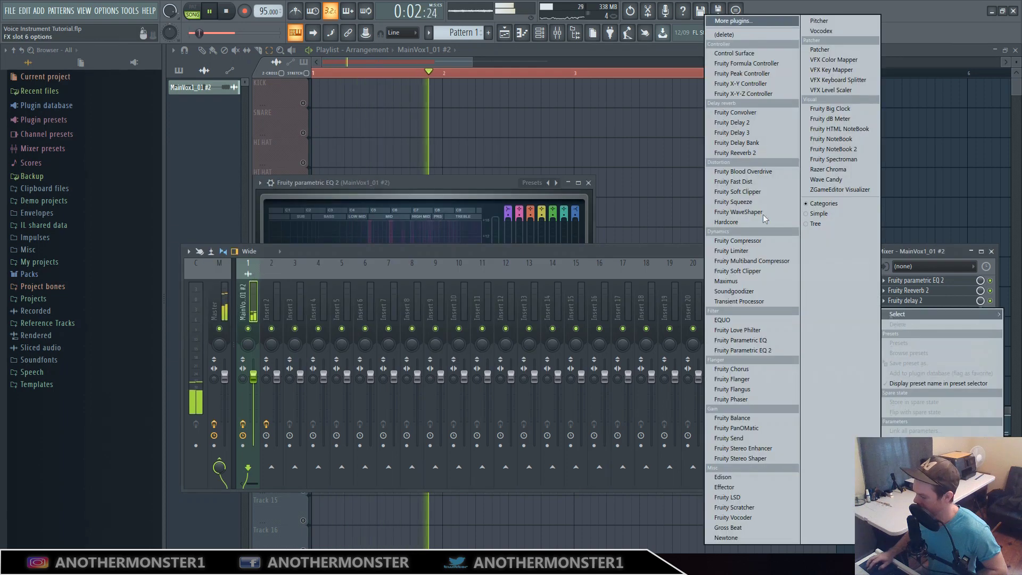
left_click(743, 350)
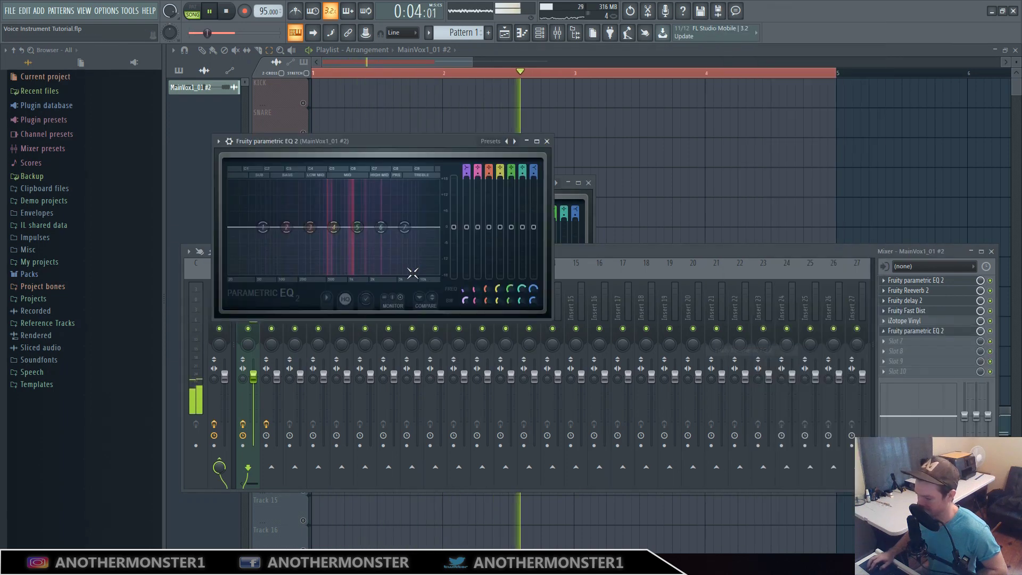
left_click(218, 141)
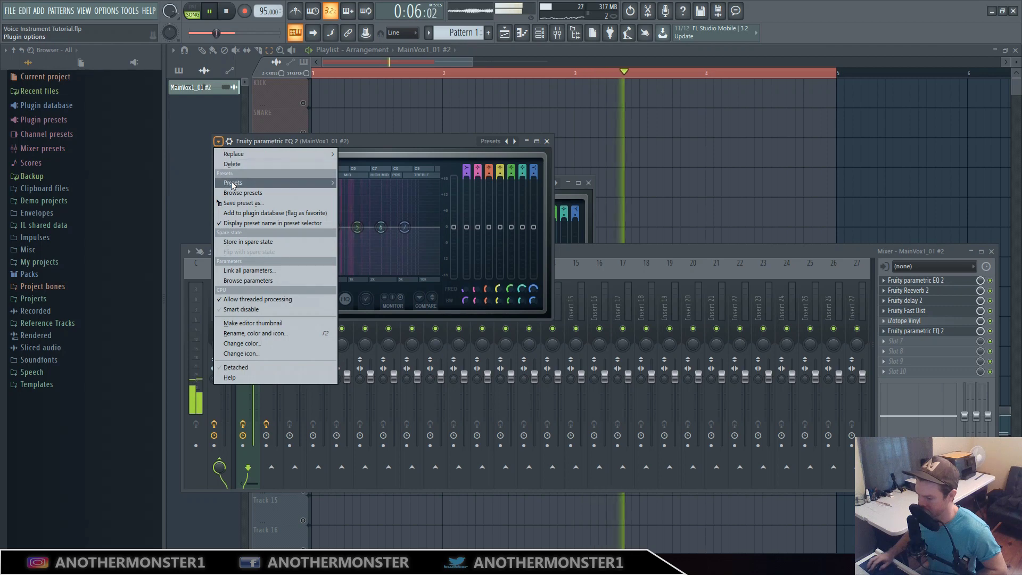
mouse_move(233, 185)
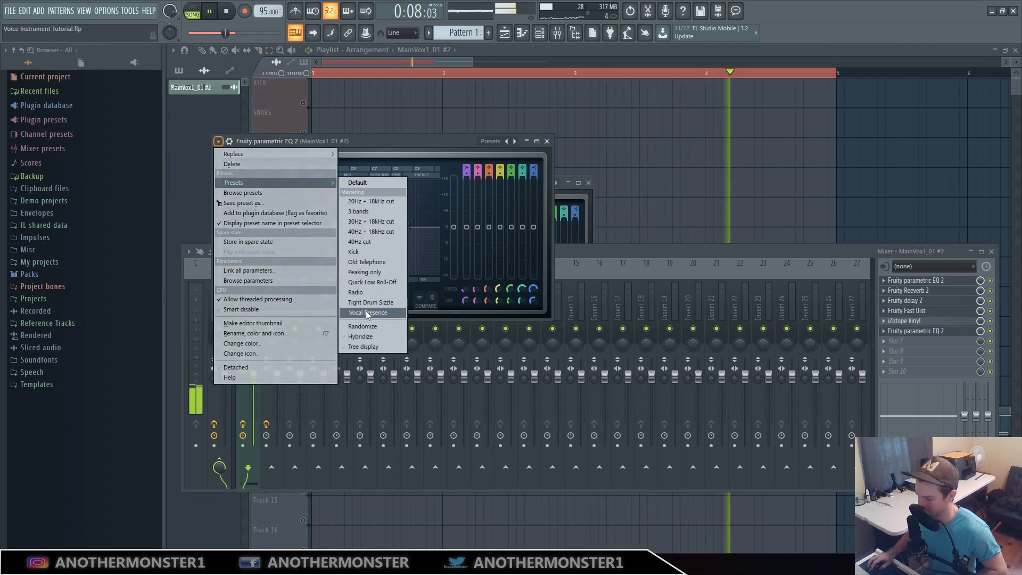
left_click(366, 292)
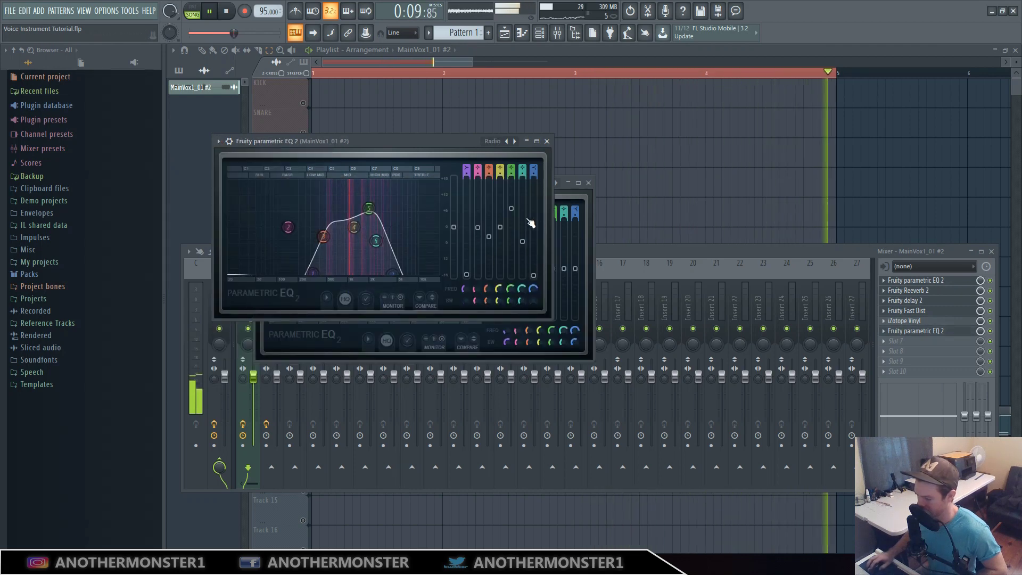
Try boosting band 3 and cutting band 5 in the slot 6 equalizer, and listen to the looped bars
left_click_drag(511, 208, 489, 207)
left_click(494, 63)
scroll(493, 63, "down", 3)
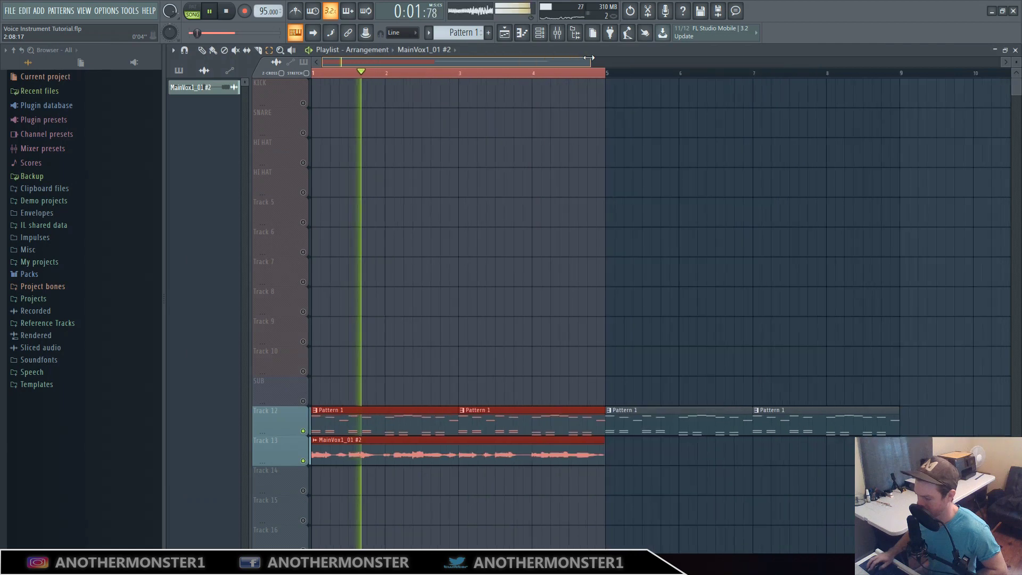
scroll(490, 62, "up", 2)
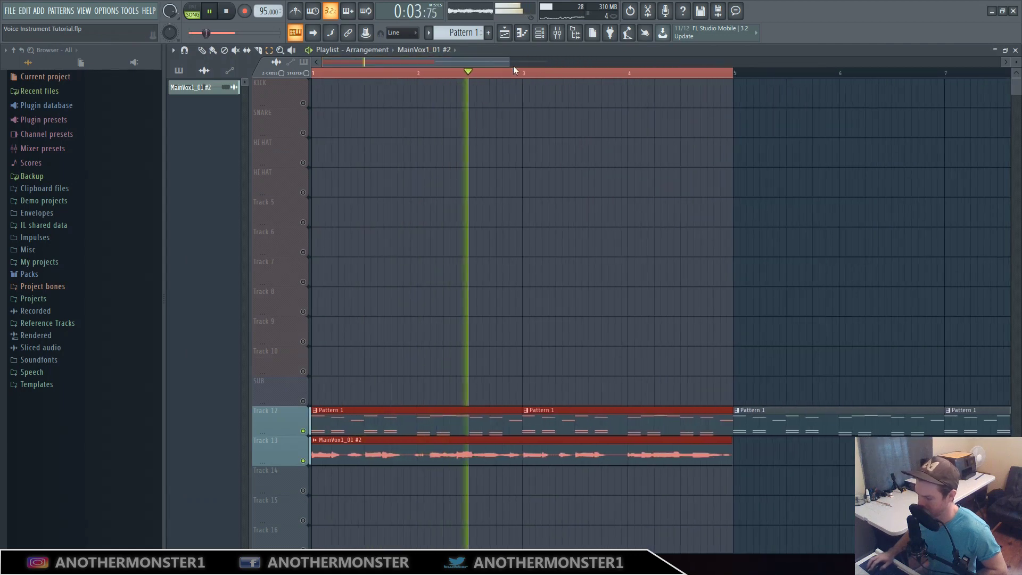
scroll(469, 64, "up", 1)
scroll(473, 64, "up", 1)
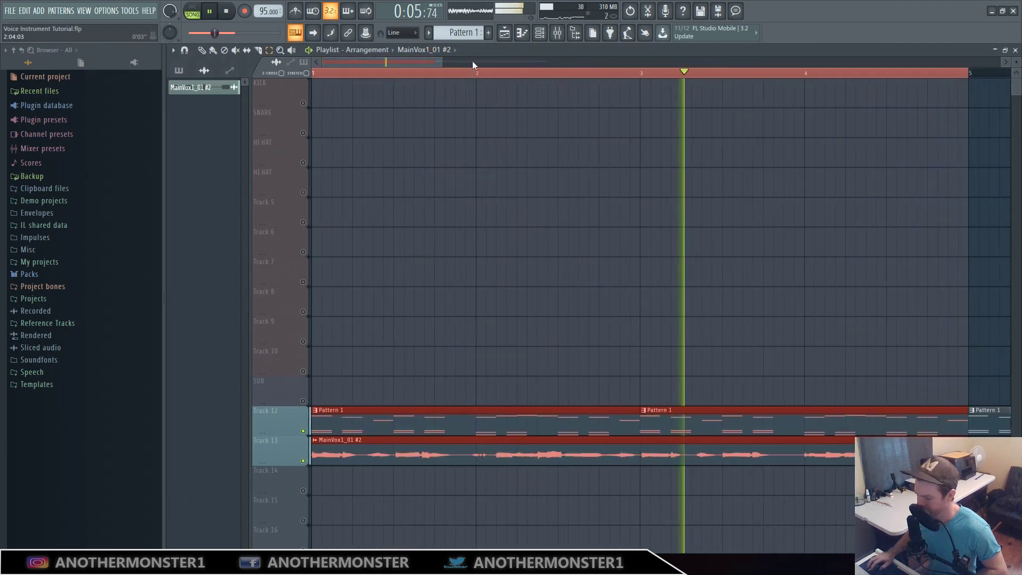
scroll(405, 63, "down", 3)
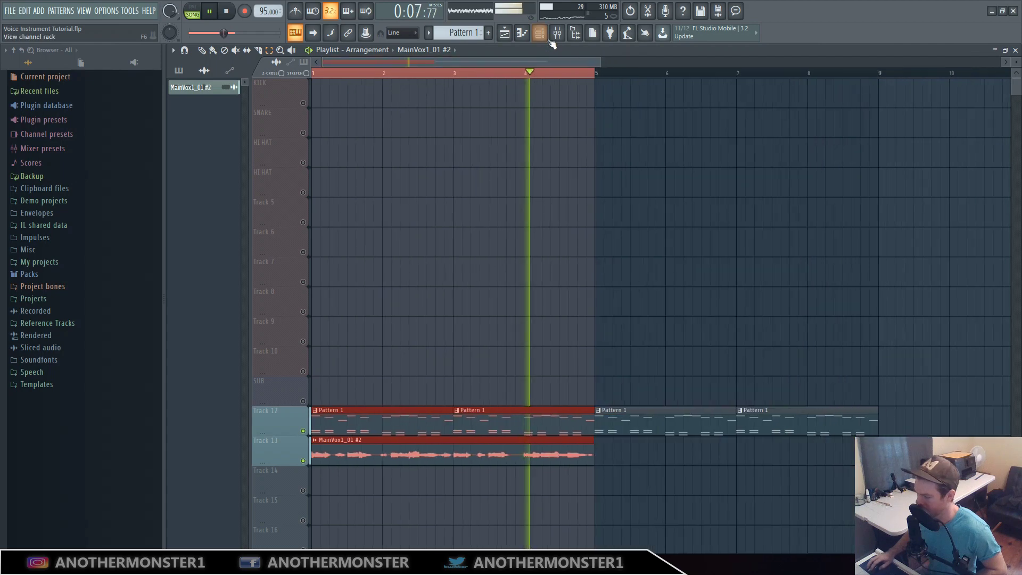
Reopen the slot 6 equalizer and set bands 3 and 5 to an equal, slight boost
key("F9")
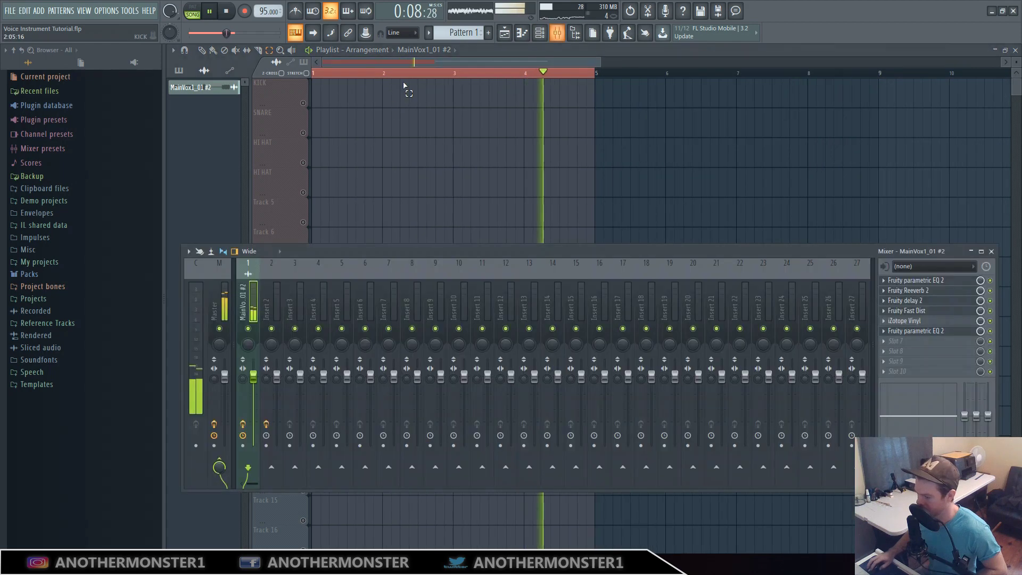
left_click(916, 330)
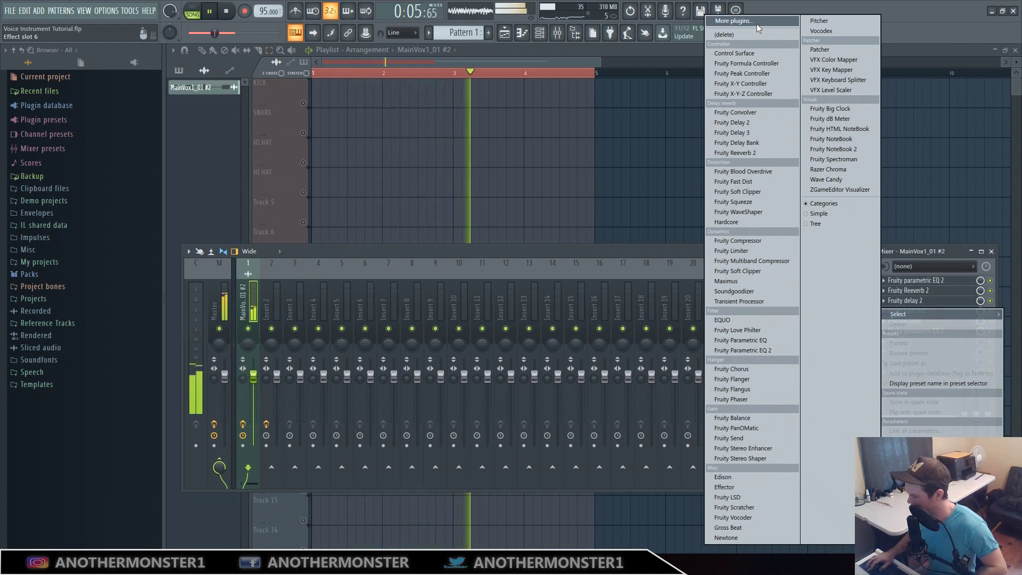
left_click(642, 253)
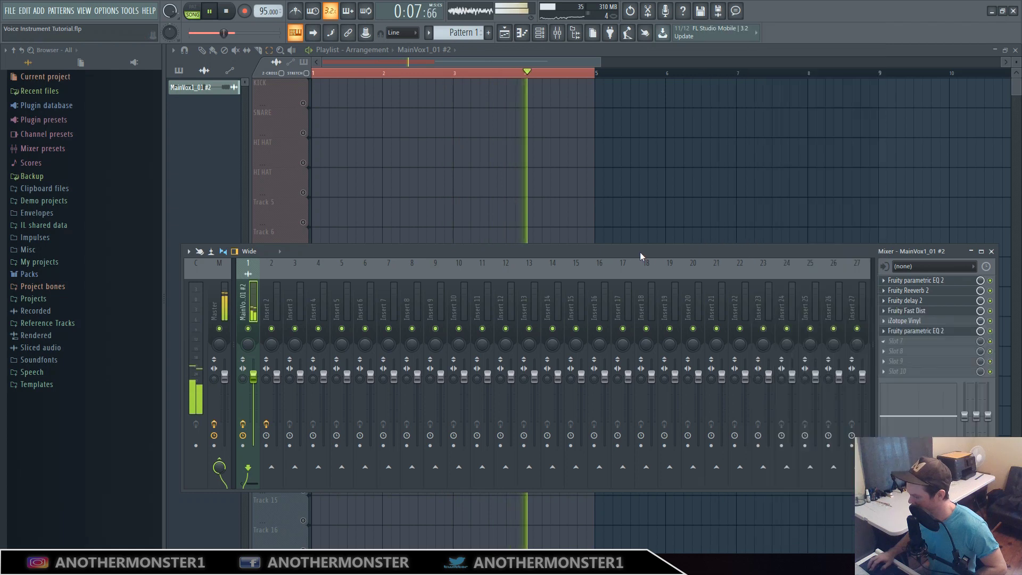
left_click(898, 332)
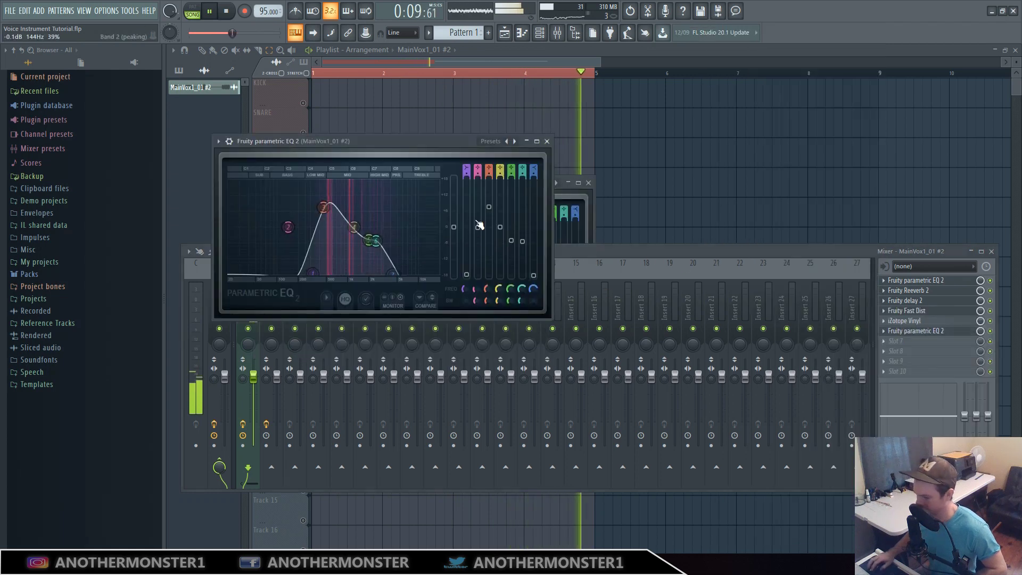
left_click_drag(489, 207, 511, 213)
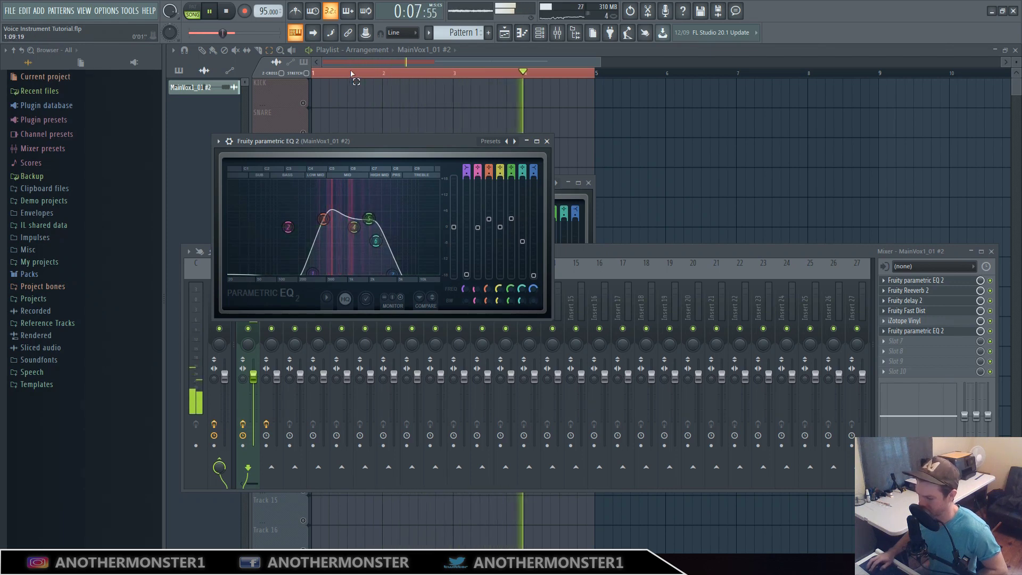
Stop playback and clear the four-bar time selection in the playlist
left_click(610, 64)
scroll(610, 64, "up", 1)
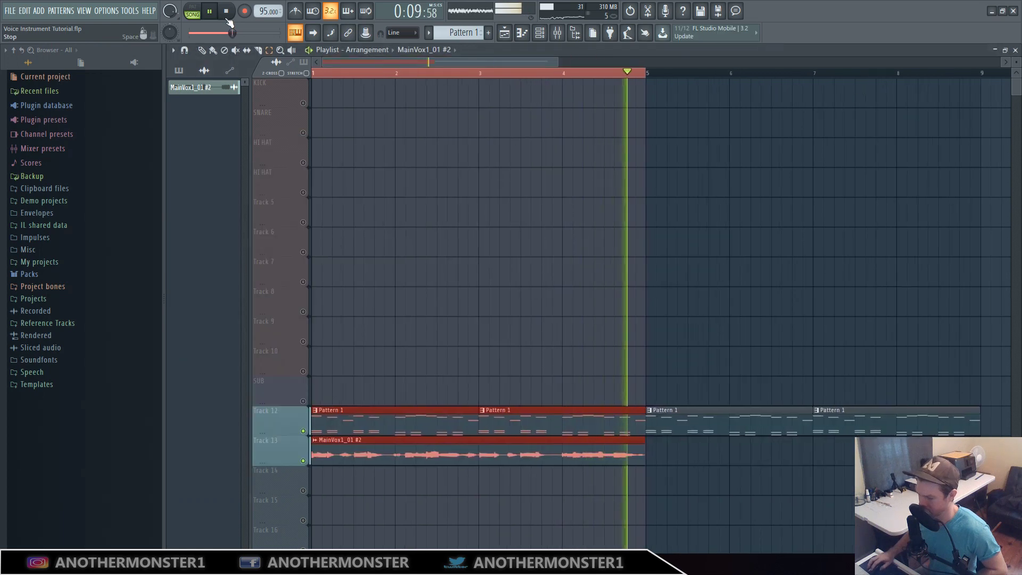
key("space")
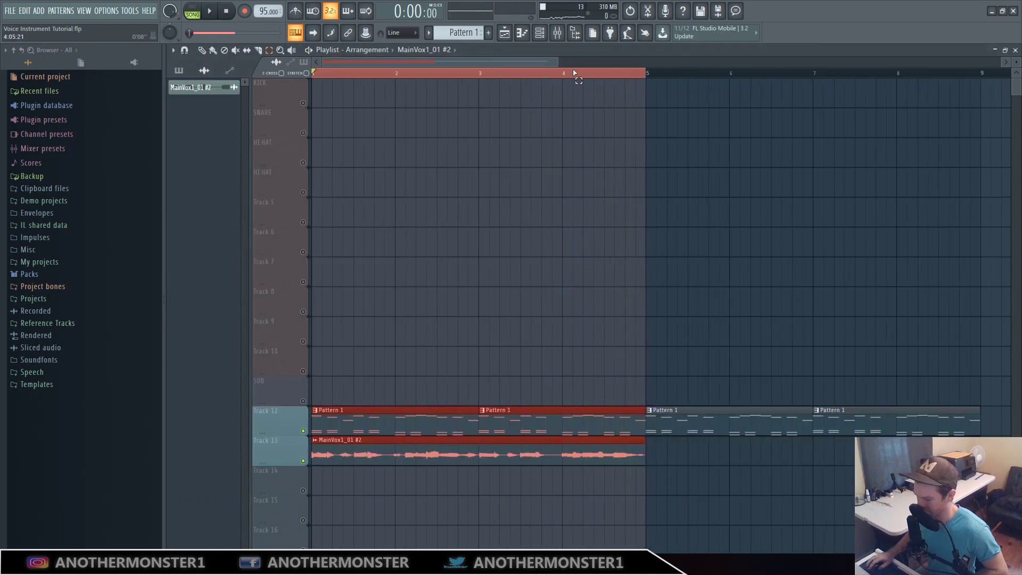
left_click_drag(559, 58, 485, 66)
left_click(371, 78)
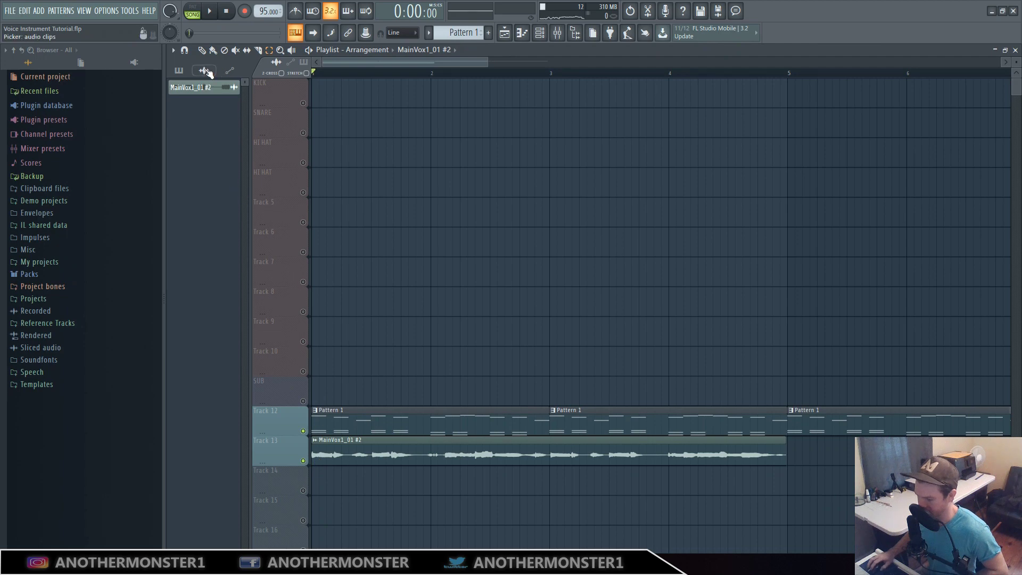
Play the arrangement past the end of the vocal clip, stop it, and show the vocal's effect chain in the mixer
left_click(212, 11)
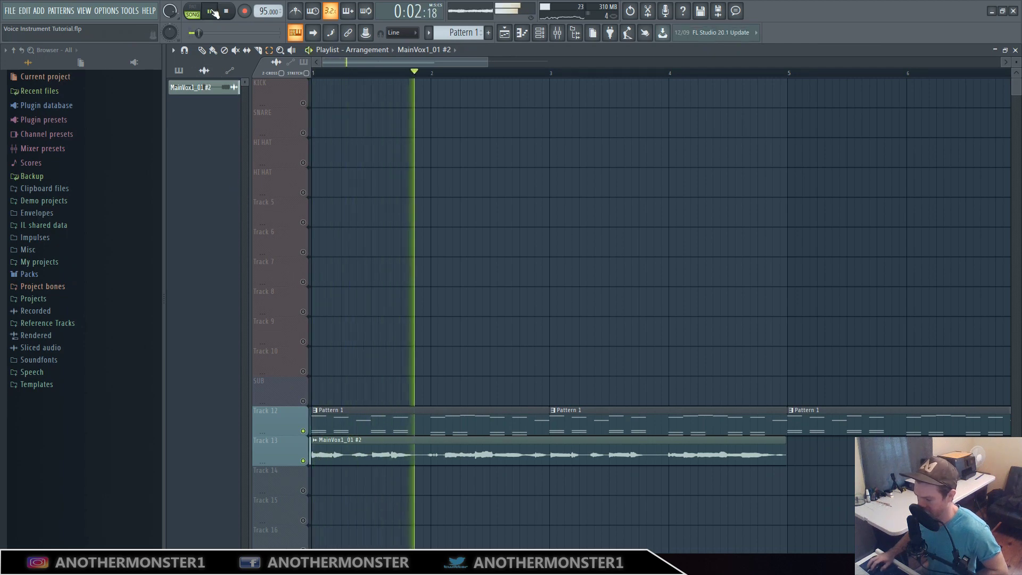
left_click_drag(488, 61, 584, 64)
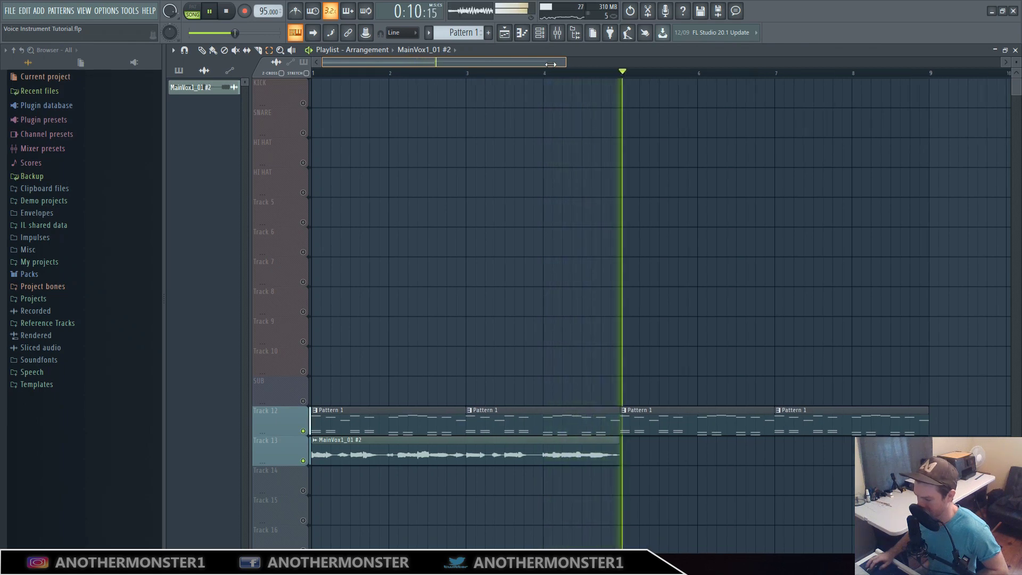
left_click_drag(584, 64, 522, 62)
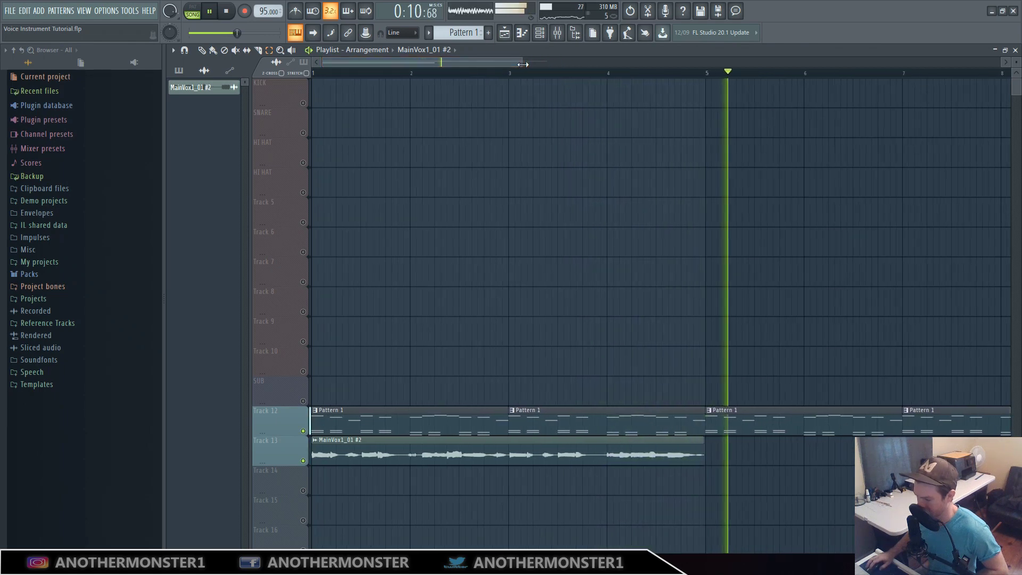
left_click(227, 12)
left_click_drag(520, 65, 505, 66)
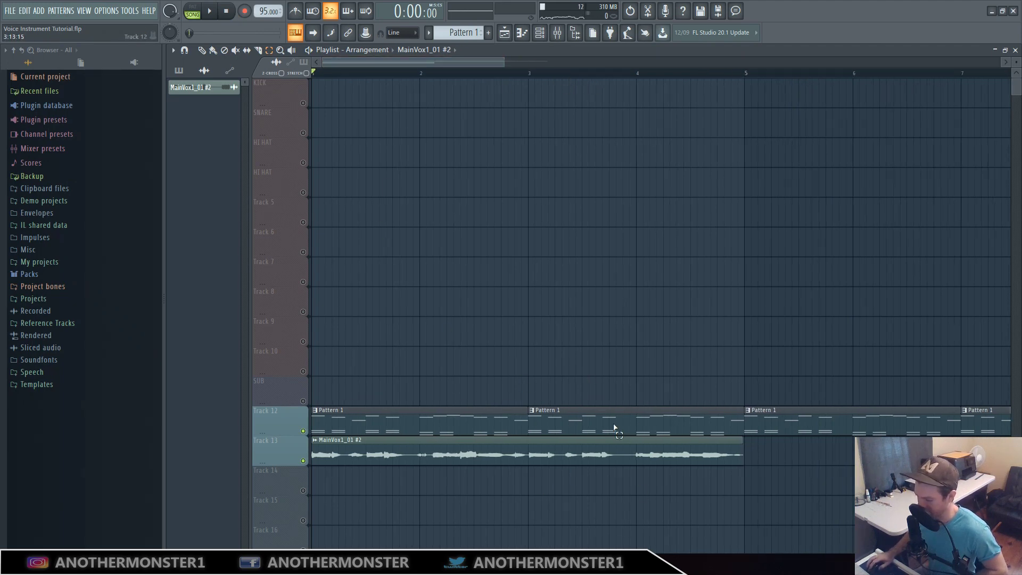
left_click(558, 34)
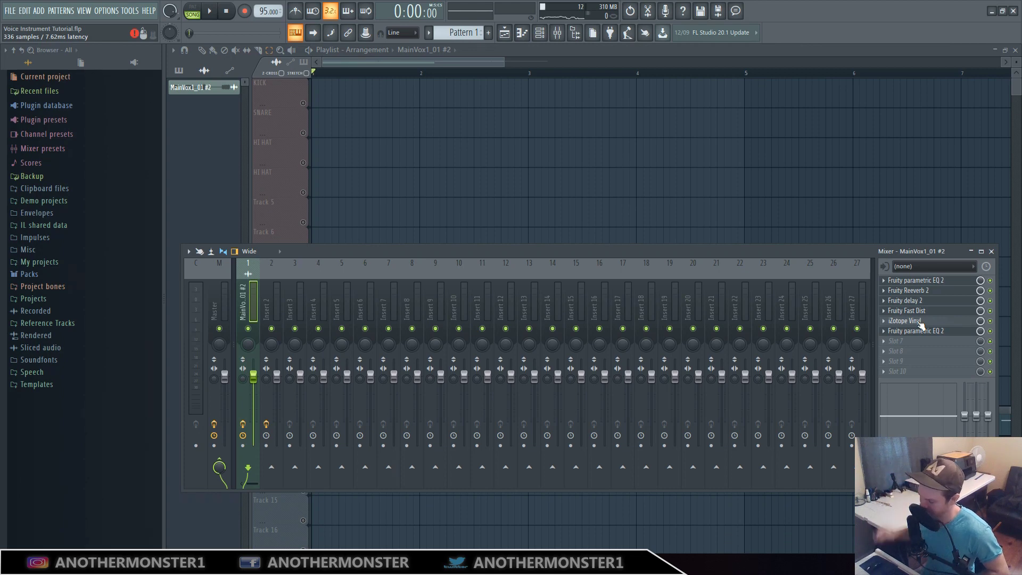
Review the iZotope Vinyl settings and the slot 6 equalizer curve on the vocal's mixer track, and return to the playlist
left_click(911, 321)
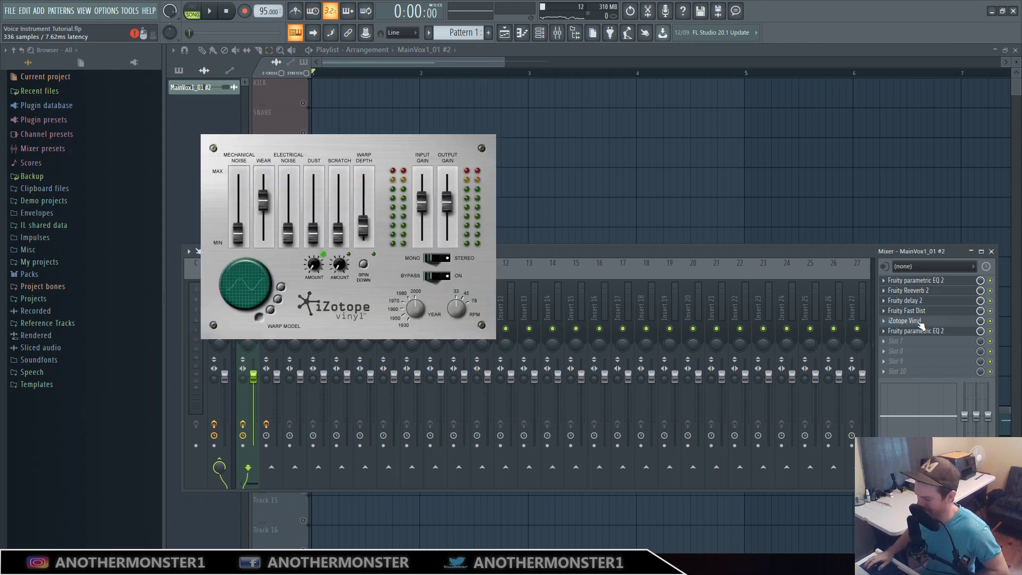
left_click(916, 331)
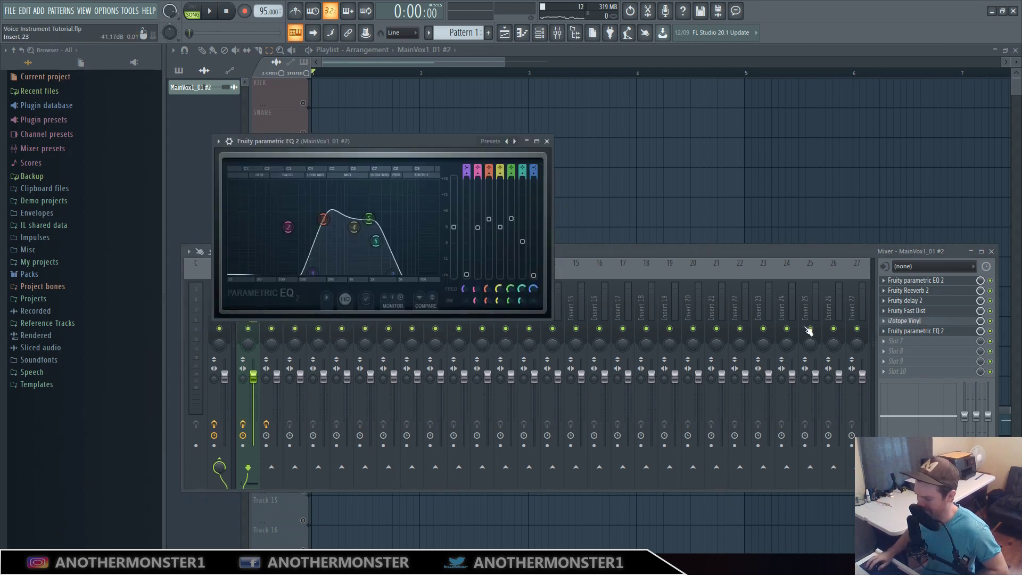
left_click(926, 322)
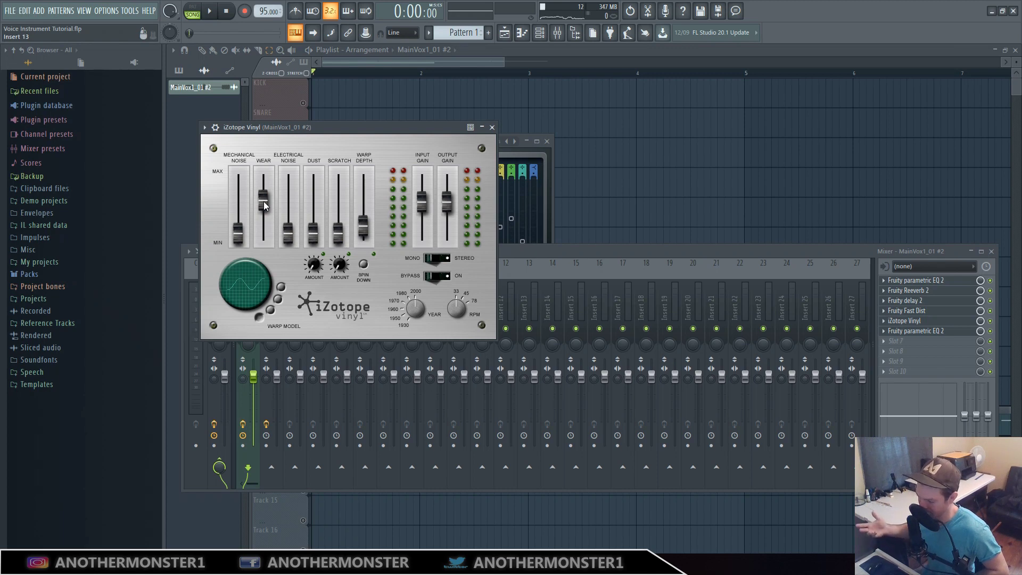
left_click(492, 128)
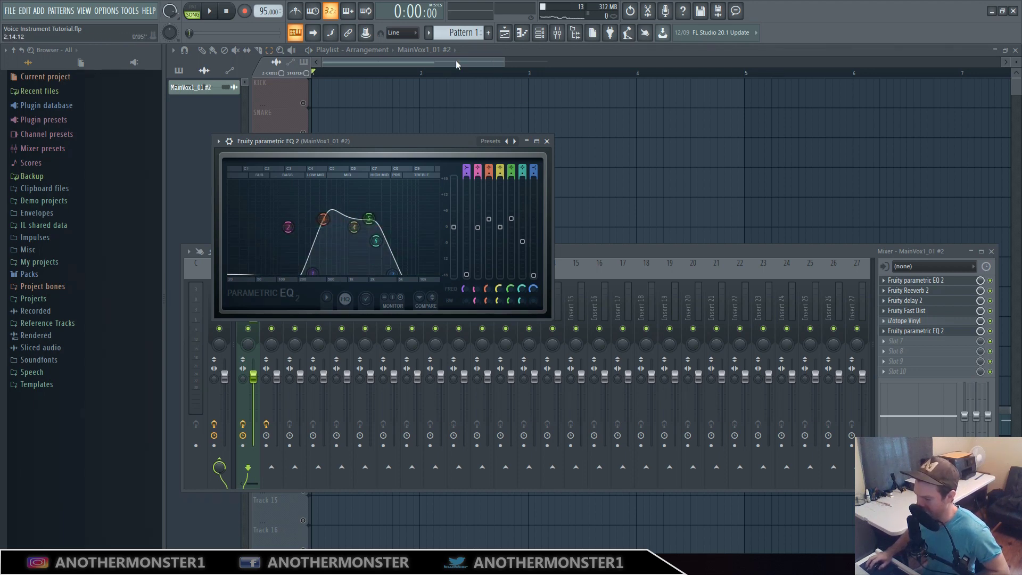
left_click(490, 62)
mouse_move(504, 61)
left_mouse_down()
mouse_move(591, 59)
mouse_move(474, 63)
mouse_move(633, 63)
mouse_move(507, 70)
left_mouse_up()
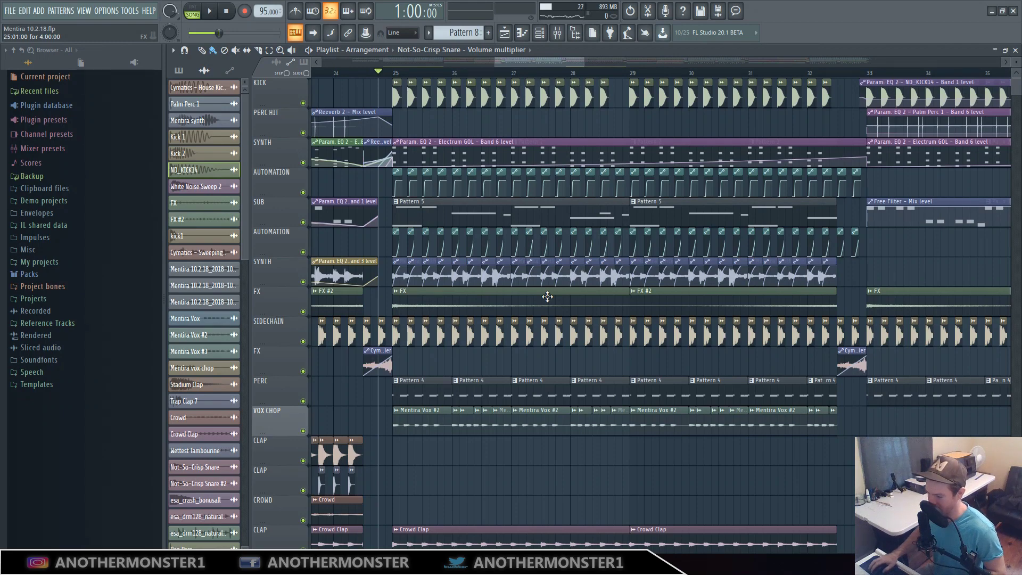
In the Mentira 10.2.18.flp project, solo the VOX CHOP track and play its vocal chops from bar 25 into bar 28
left_click_drag(582, 62, 529, 62)
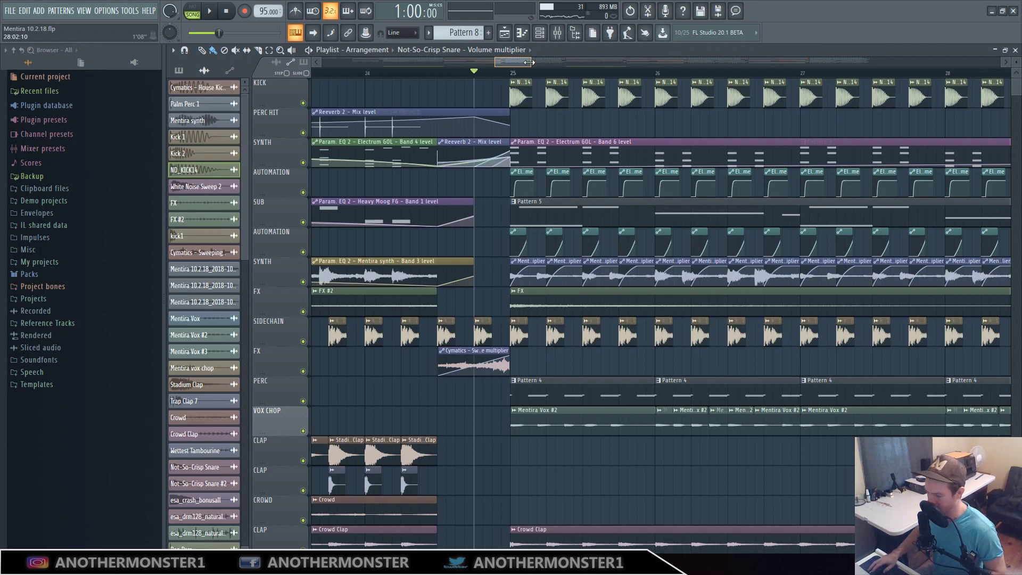
mouse_move(528, 62)
left_mouse_down()
mouse_move(629, 68)
mouse_move(533, 65)
left_mouse_up()
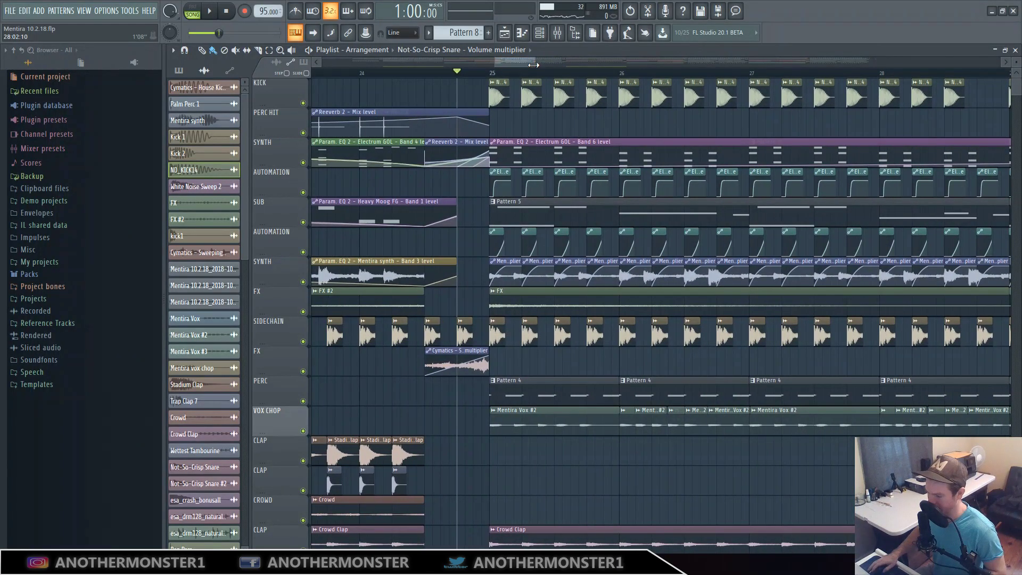
left_click_drag(534, 65, 532, 64)
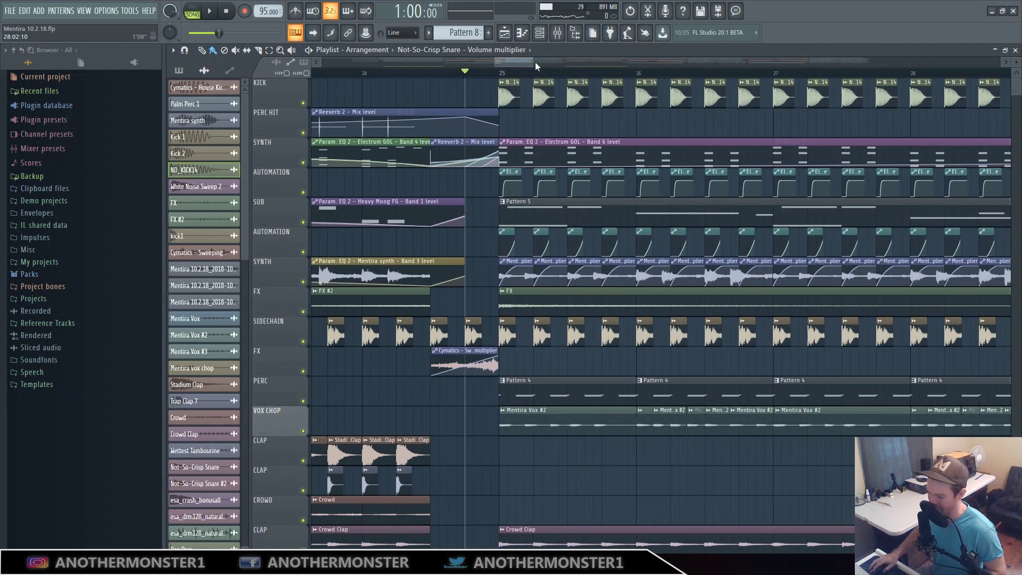
left_click_drag(536, 63, 535, 65)
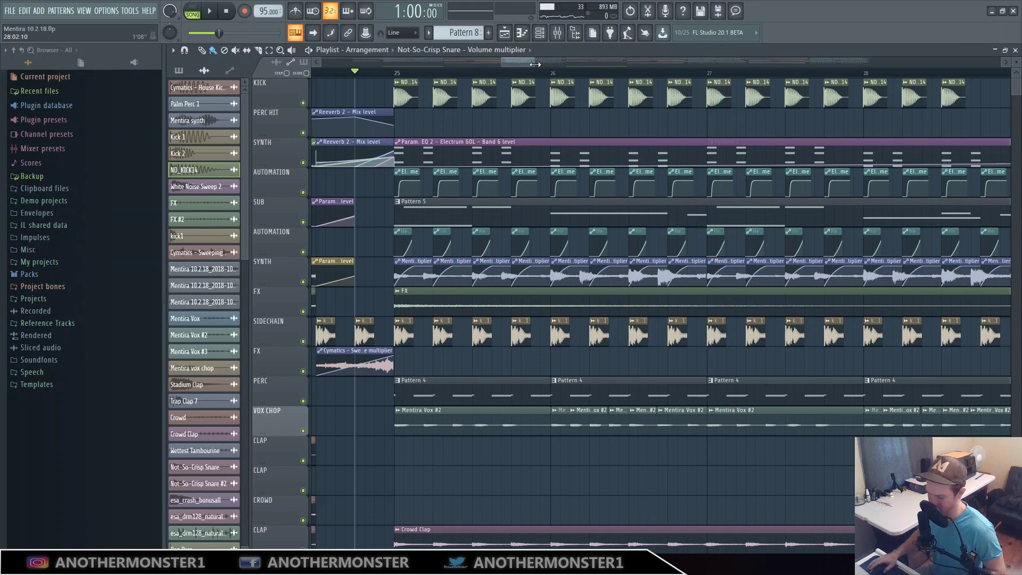
left_click(304, 432, "ctrl")
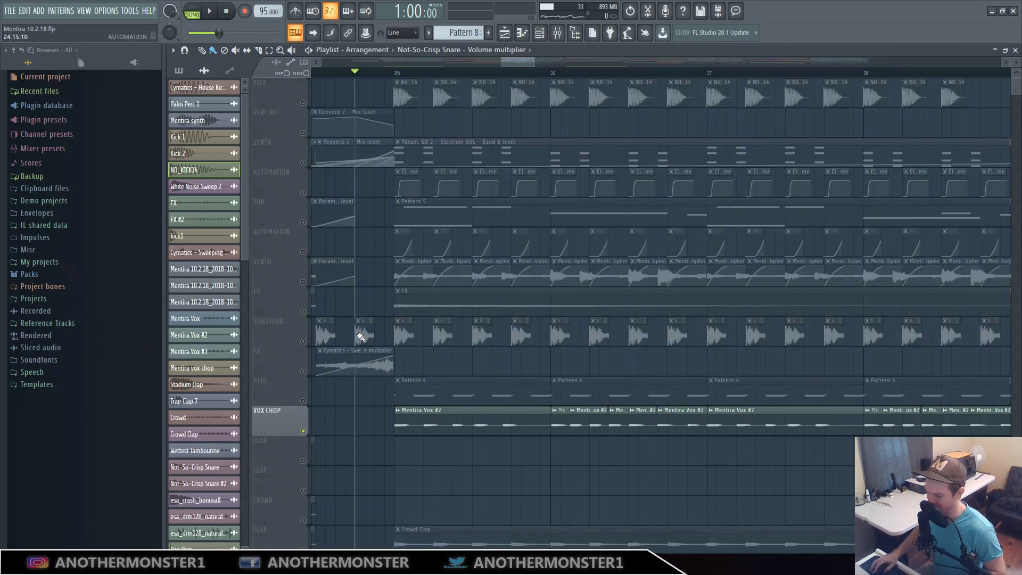
left_click(304, 431, "ctrl")
left_click(304, 431, "ctrl")
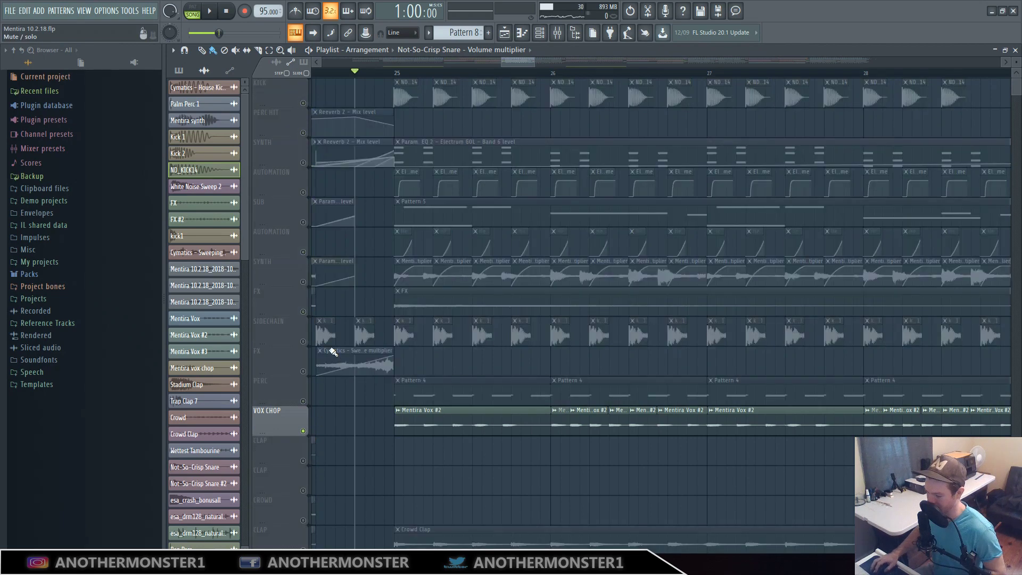
left_click(213, 14)
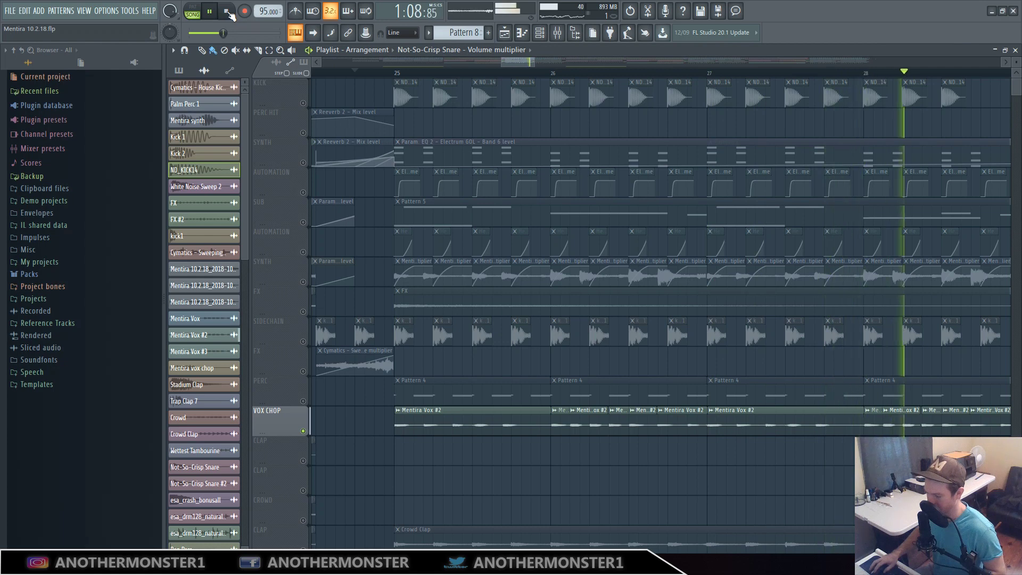
left_click(228, 12)
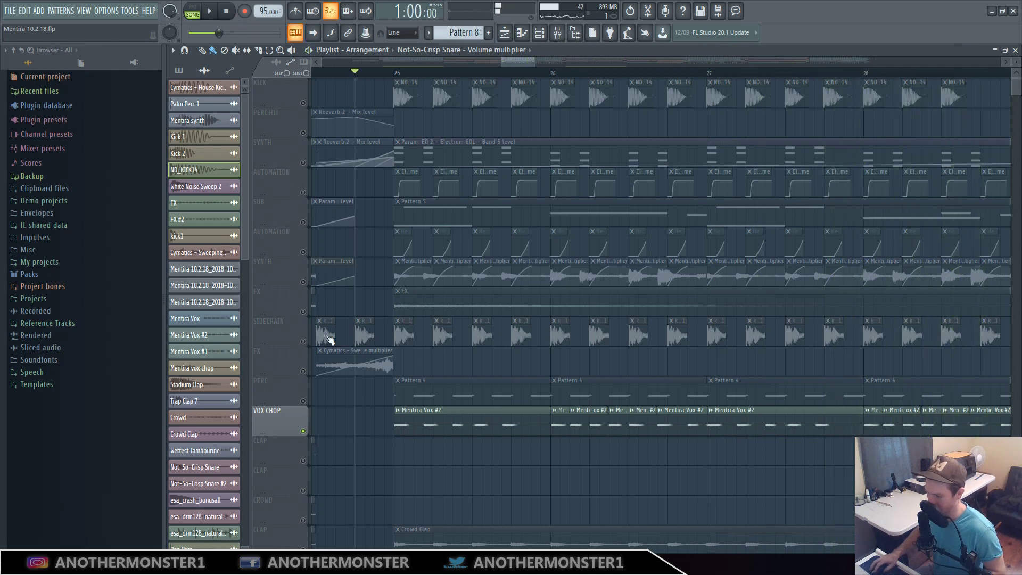
Unsolo the VOX CHOP track and play the section with all tracks from before bar 25 to bar 32
right_click(304, 430)
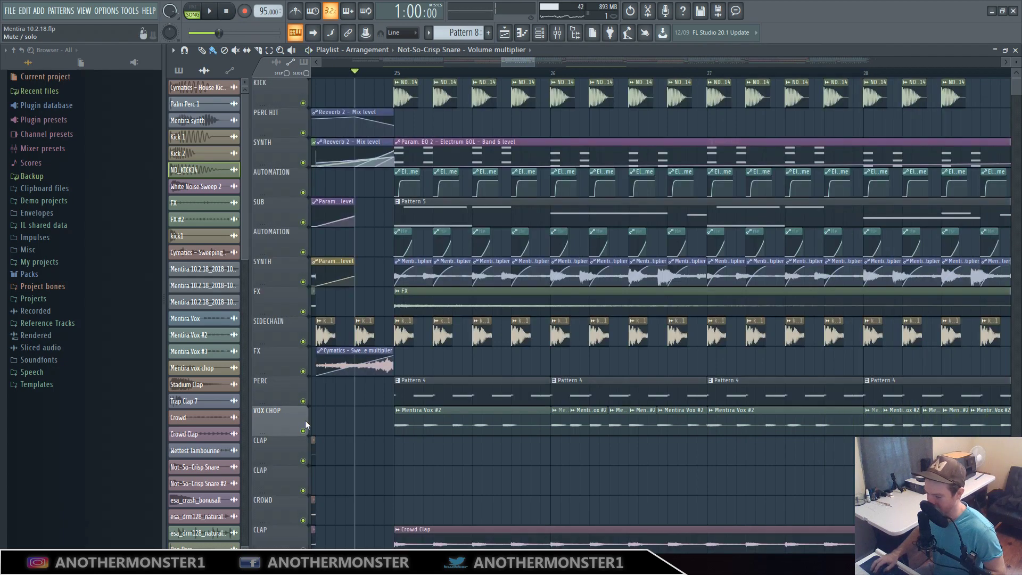
left_click(211, 12)
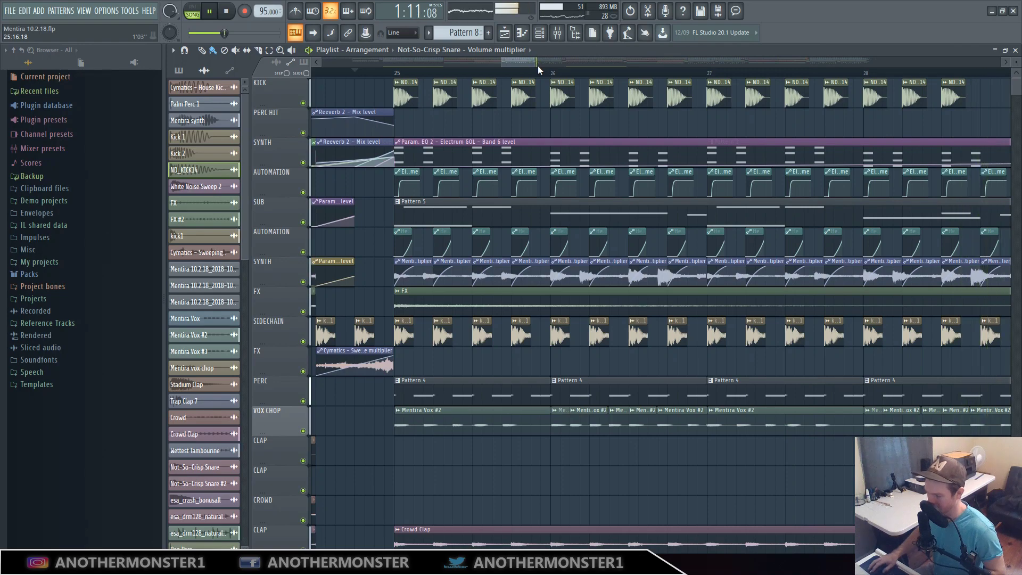
left_click_drag(542, 63, 625, 63)
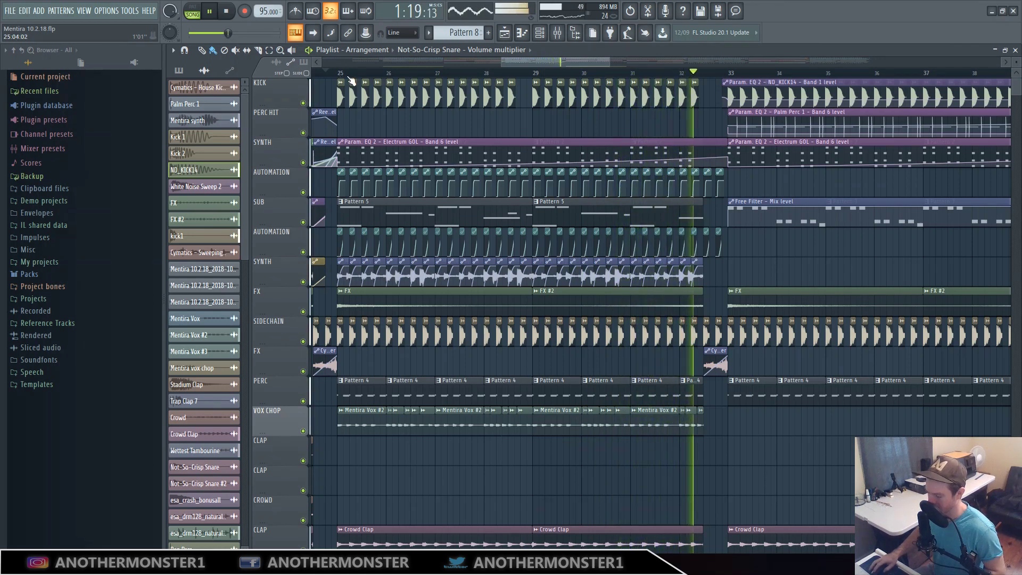
key("space")
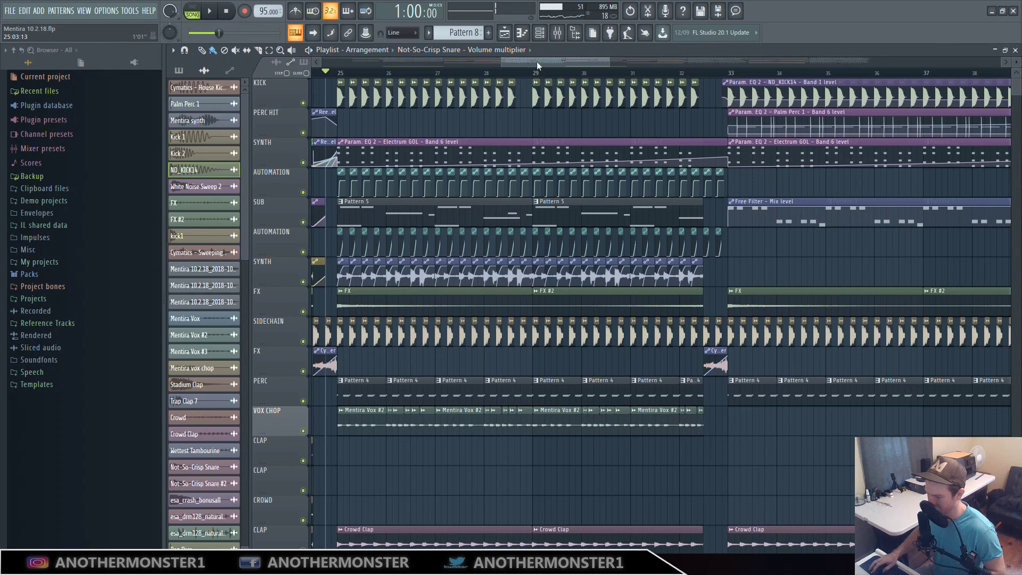
Show the effect chain of the Mentira Vox #2 track, insert 11, in the mixer
left_click_drag(607, 61, 537, 60)
key("F9")
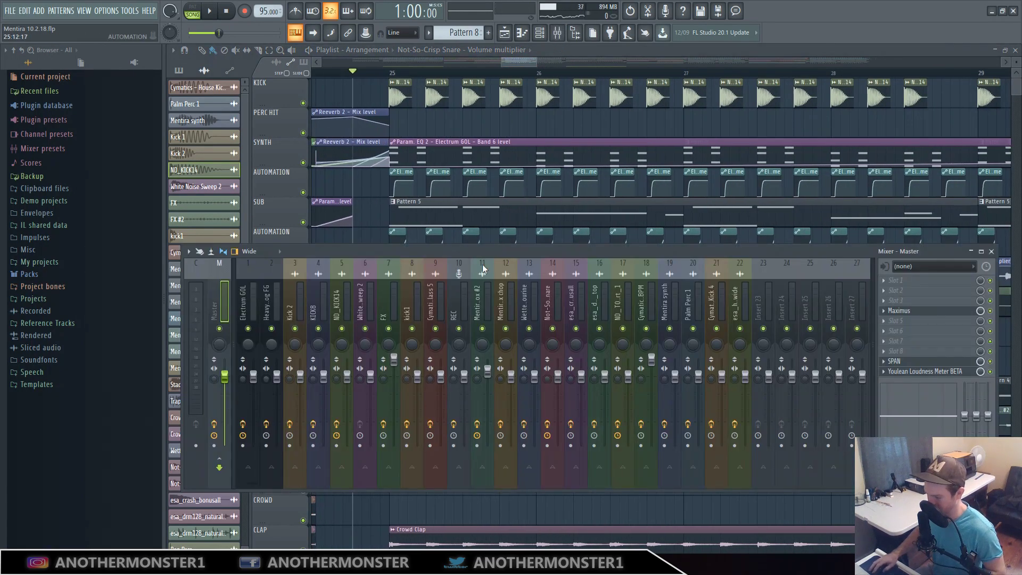
left_click(461, 301)
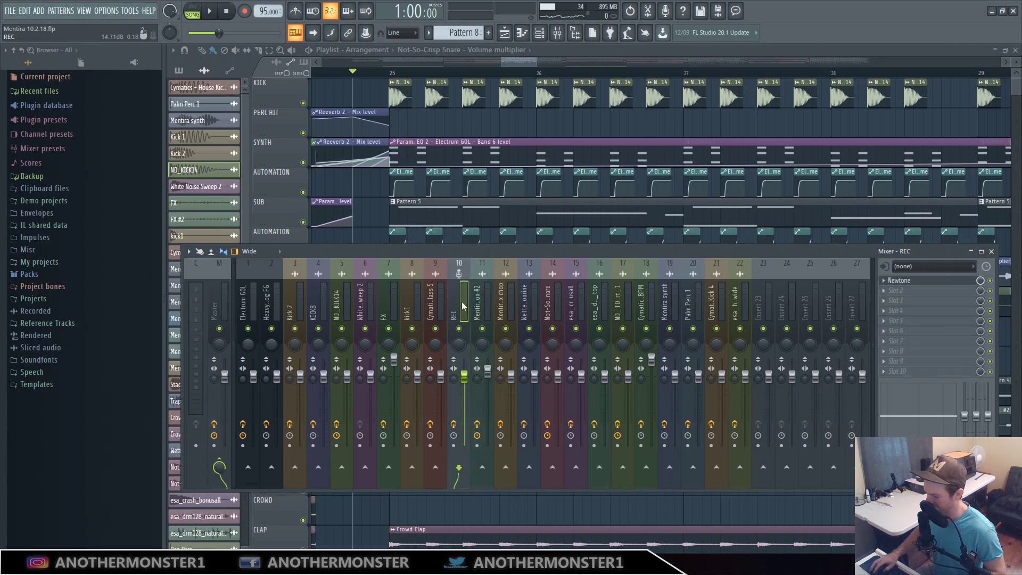
left_click(478, 305)
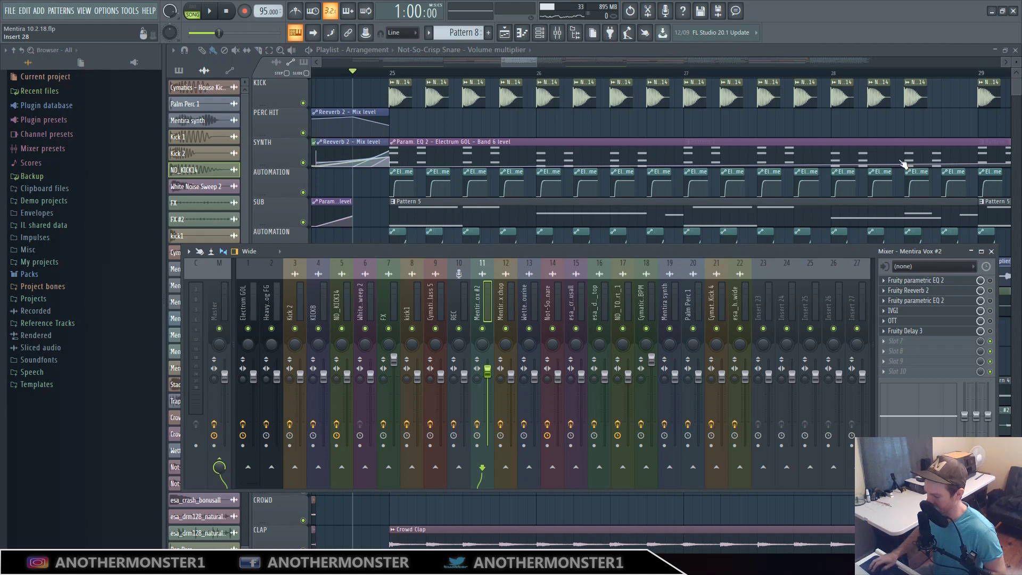
Solo the VOX CHOP track again, listen to it, and stop playback with the mixer displayed
left_click(528, 59)
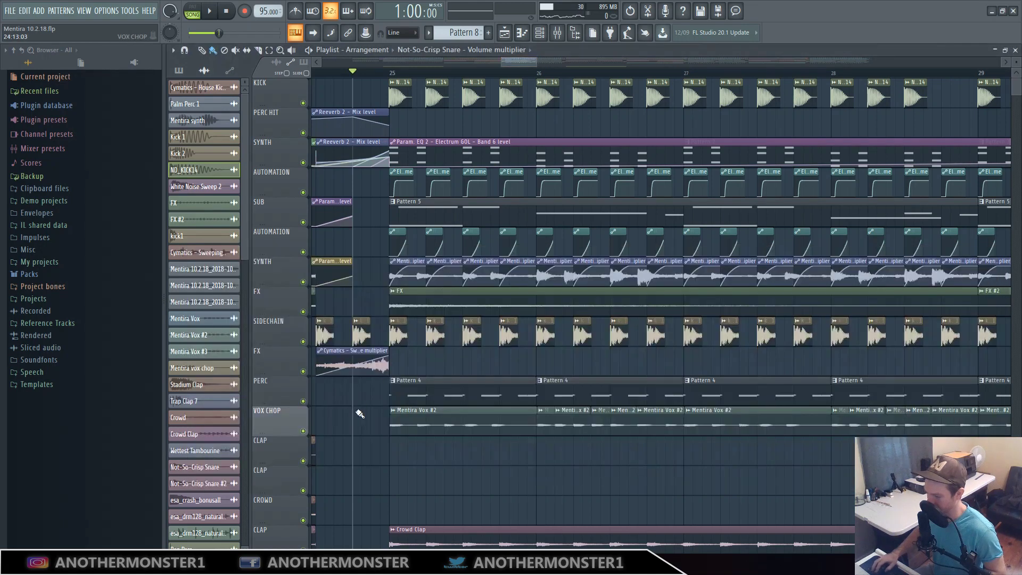
right_click(304, 430)
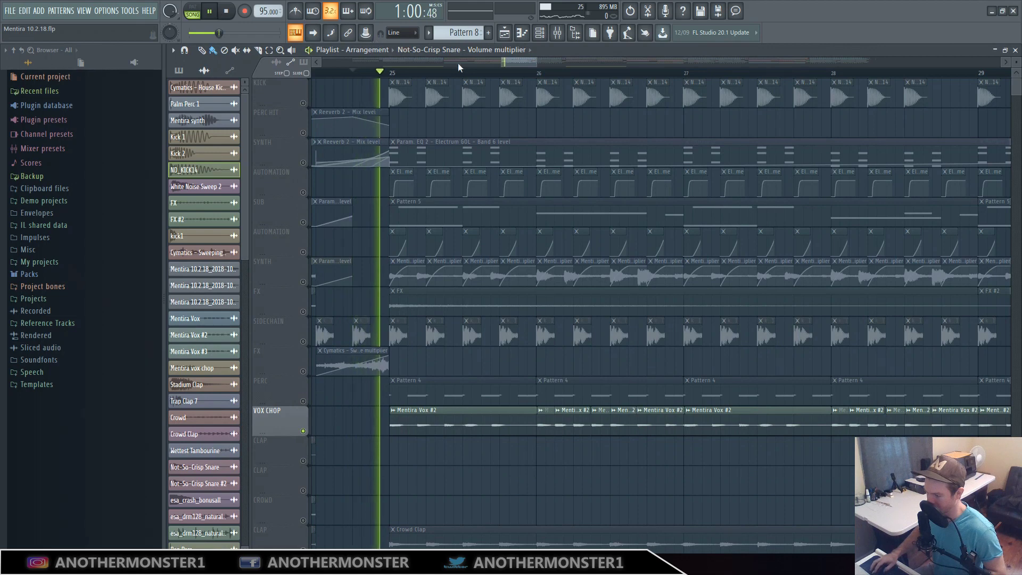
left_click_drag(536, 62, 532, 64)
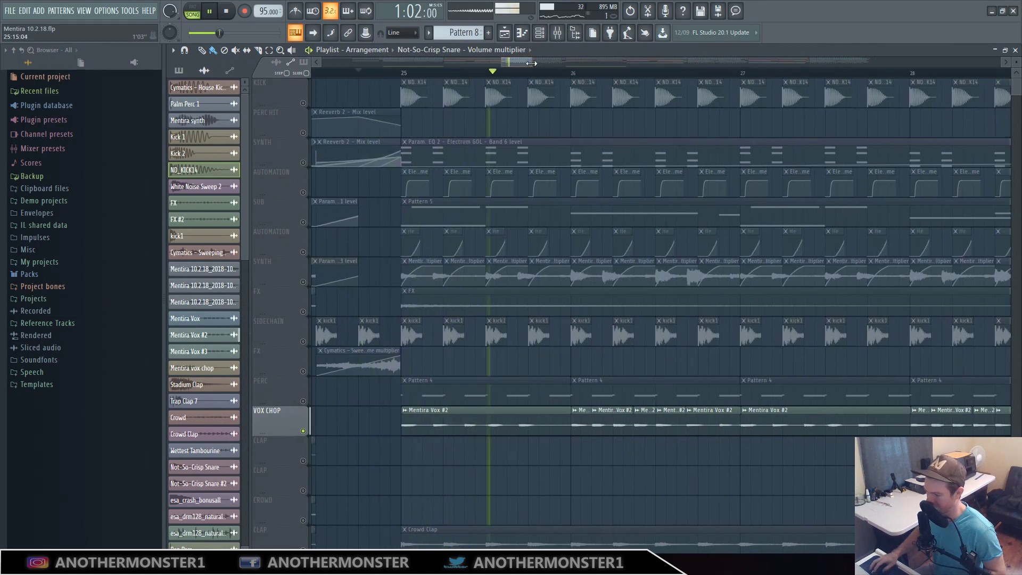
left_click(557, 33)
key("space")
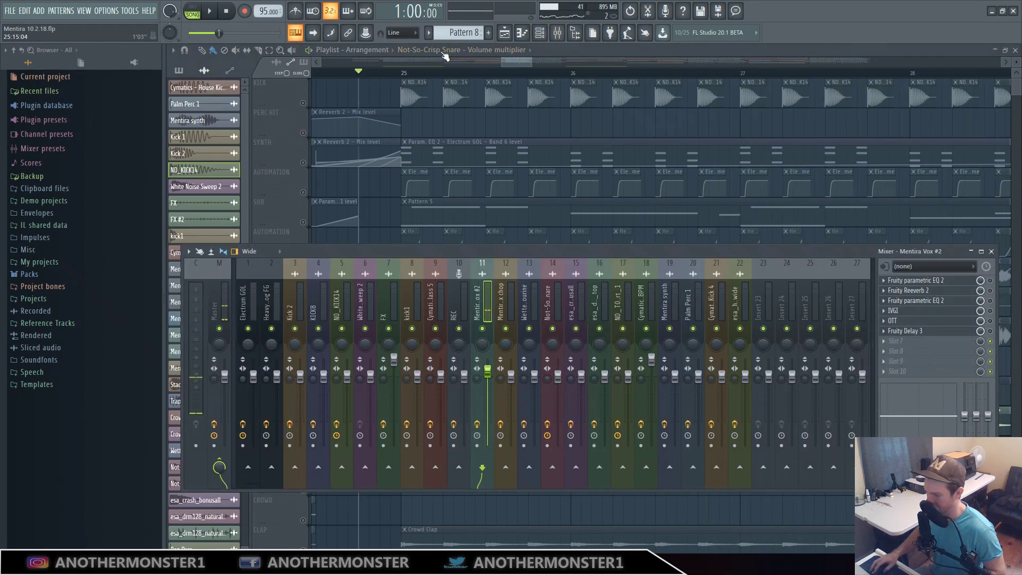
Open the slot 1 equalizer on Mentira Vox #2, bypass the effects below it, and start playing the soloed chops
key("F9")
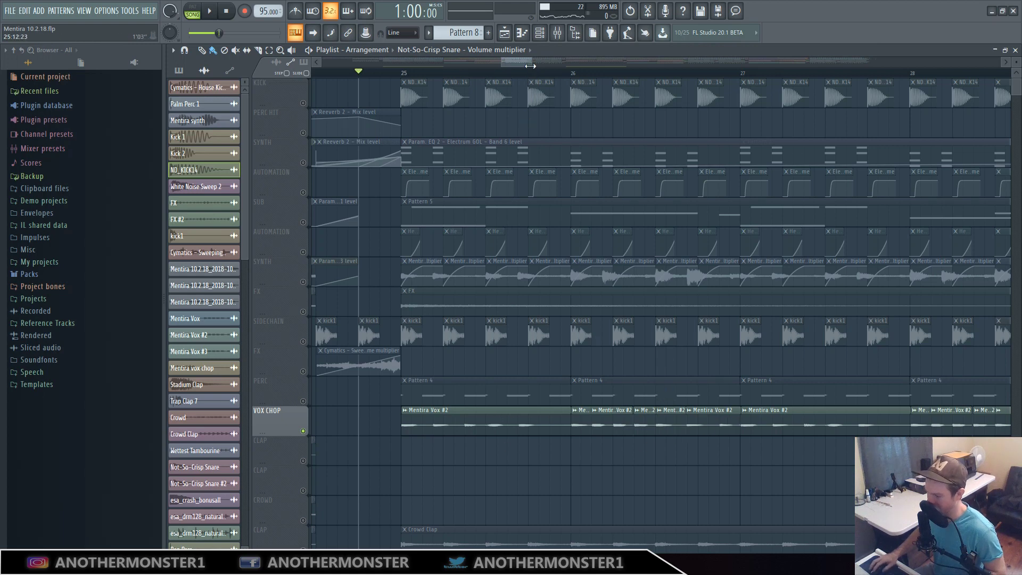
left_click_drag(530, 66, 563, 68)
left_click(557, 33)
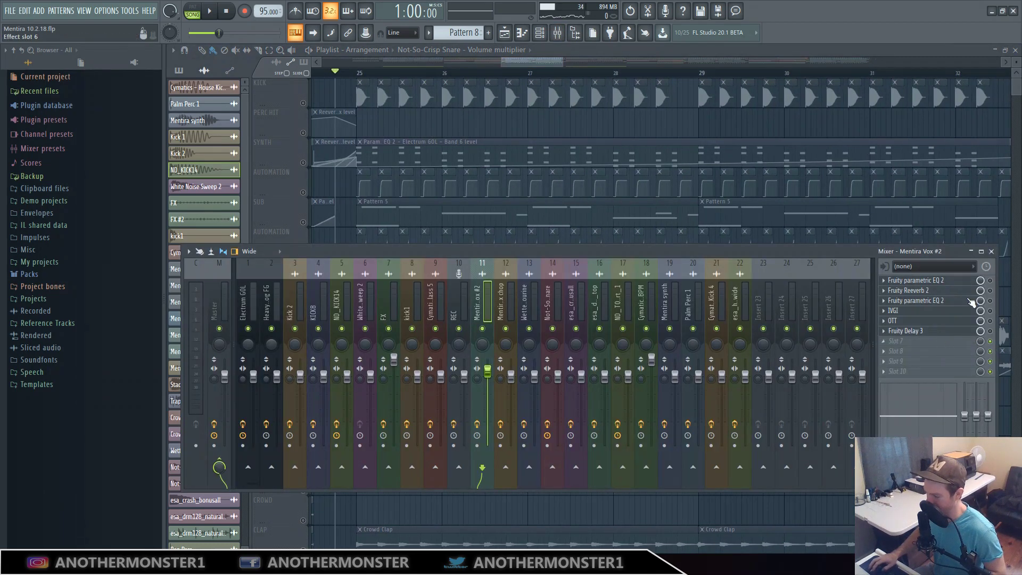
left_click(959, 282)
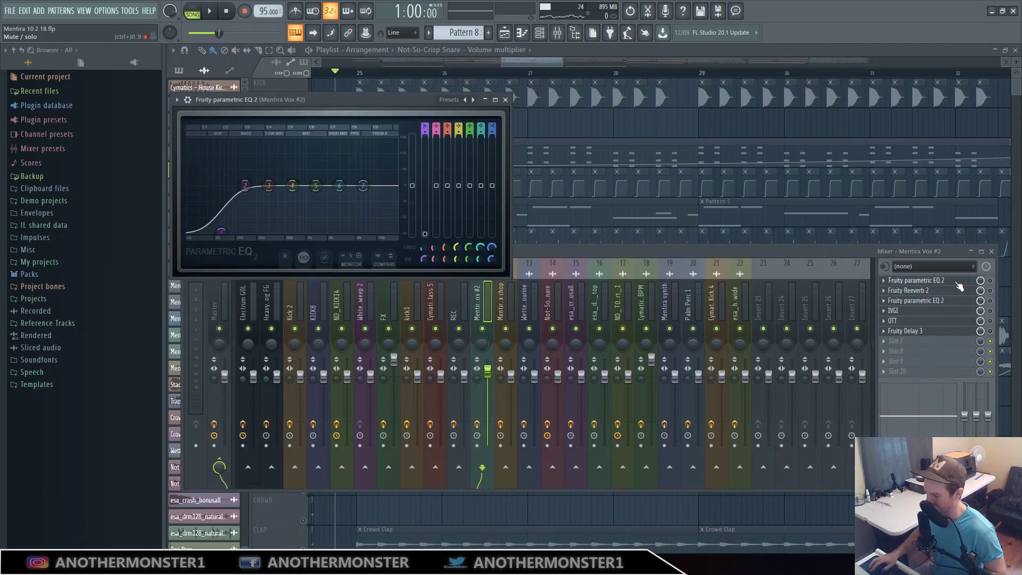
left_click(984, 290)
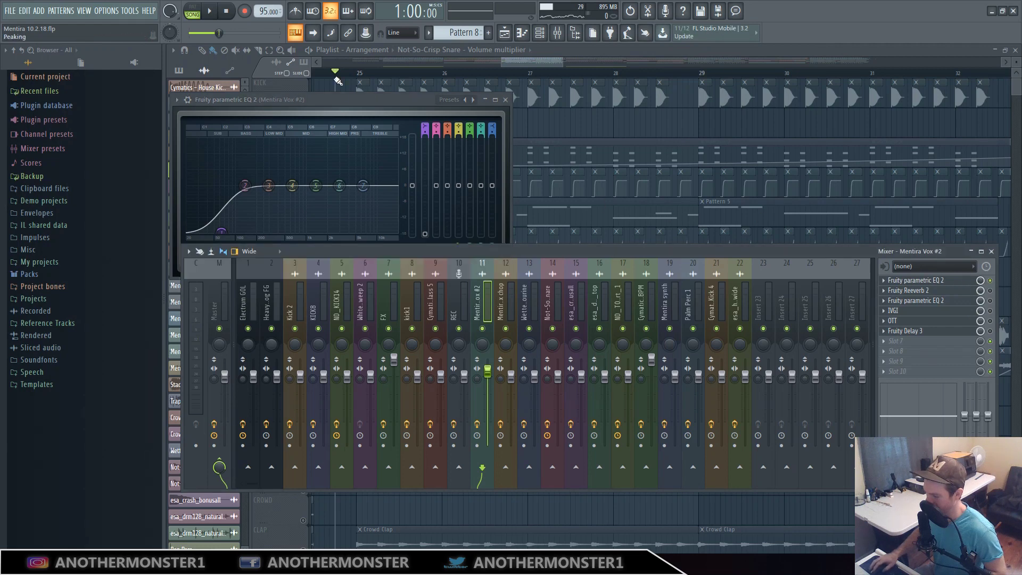
left_click(210, 12)
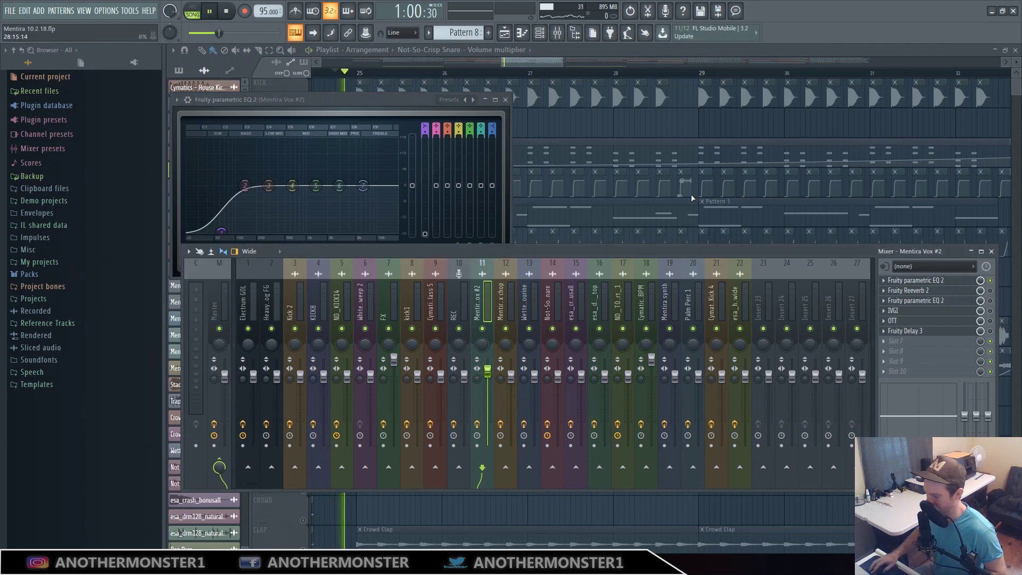
While the chops play, inspect IVGI and the slot 3 parametric equalizer of Mentira Vox #2
left_click(969, 310)
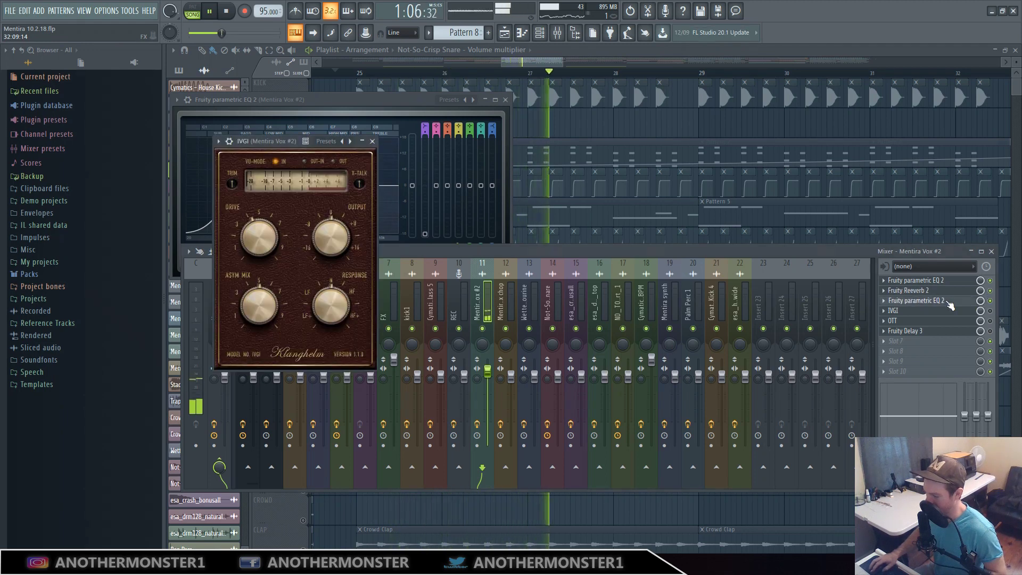
left_click(969, 301)
left_click_drag(365, 219, 369, 229)
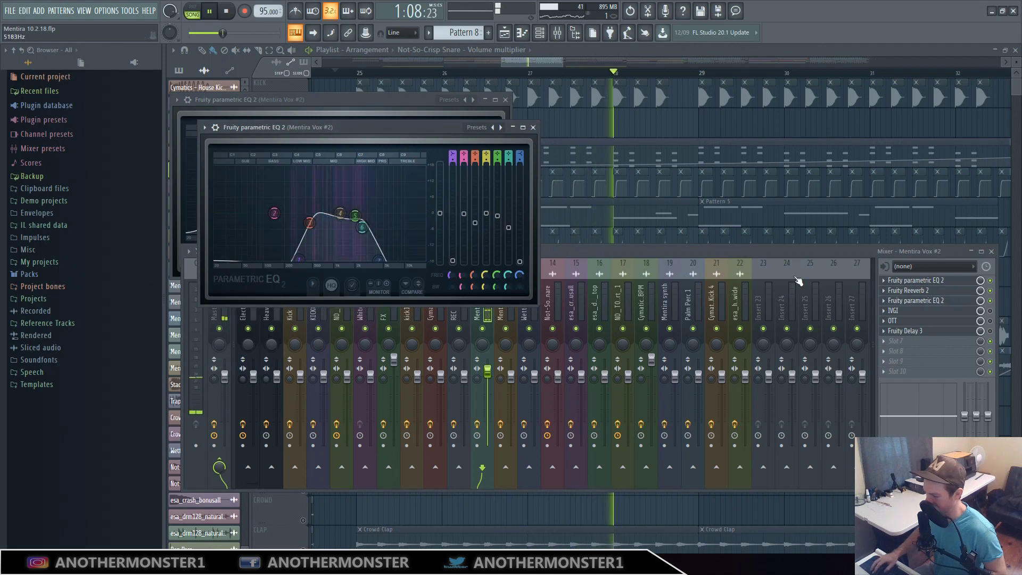
left_click(992, 318)
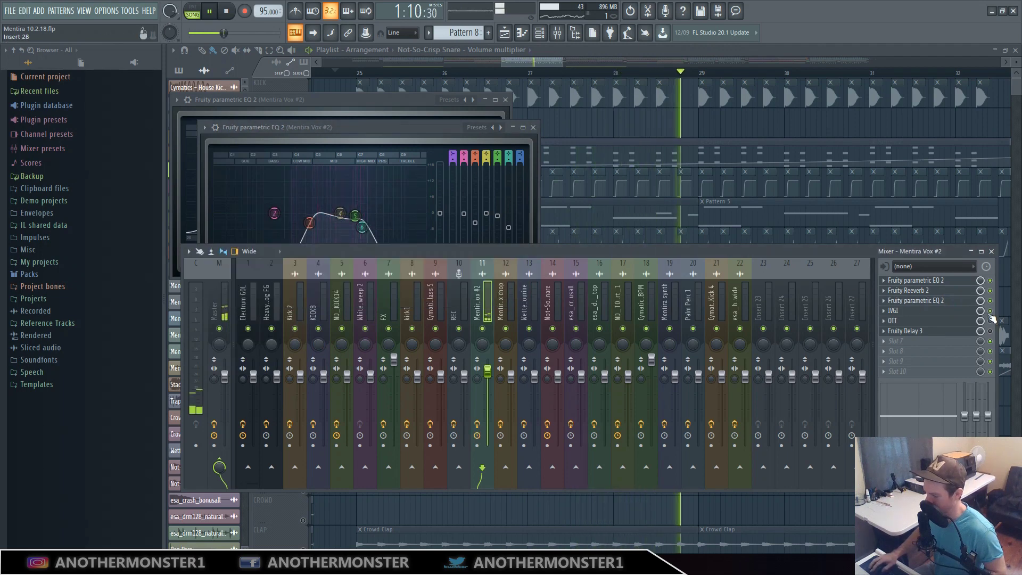
Continue listening to the chops while examining the IVGI, OTT and Fruity Delay 3 settings
left_click(940, 320)
left_click(940, 312)
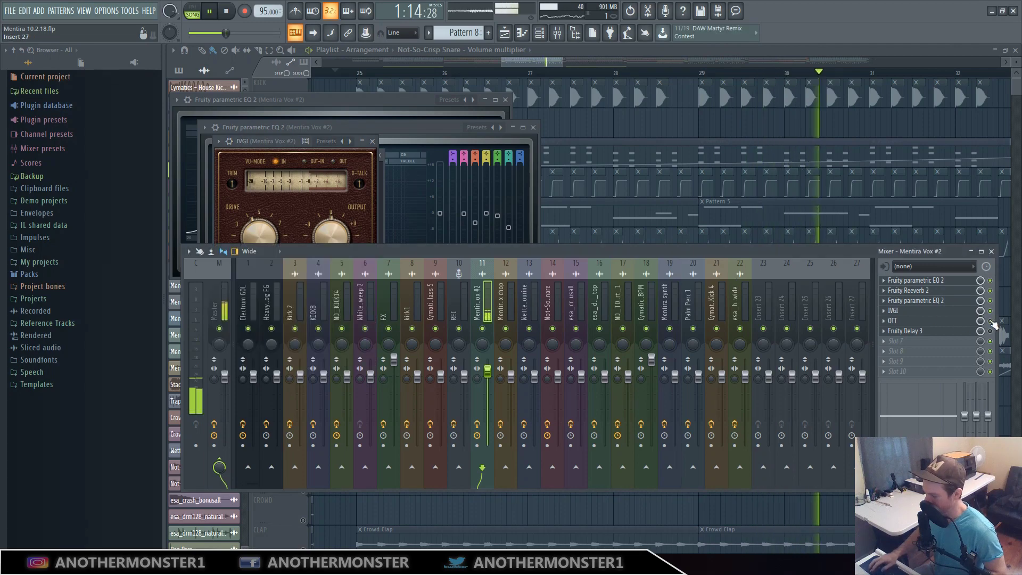
left_click(941, 331)
left_click(941, 321)
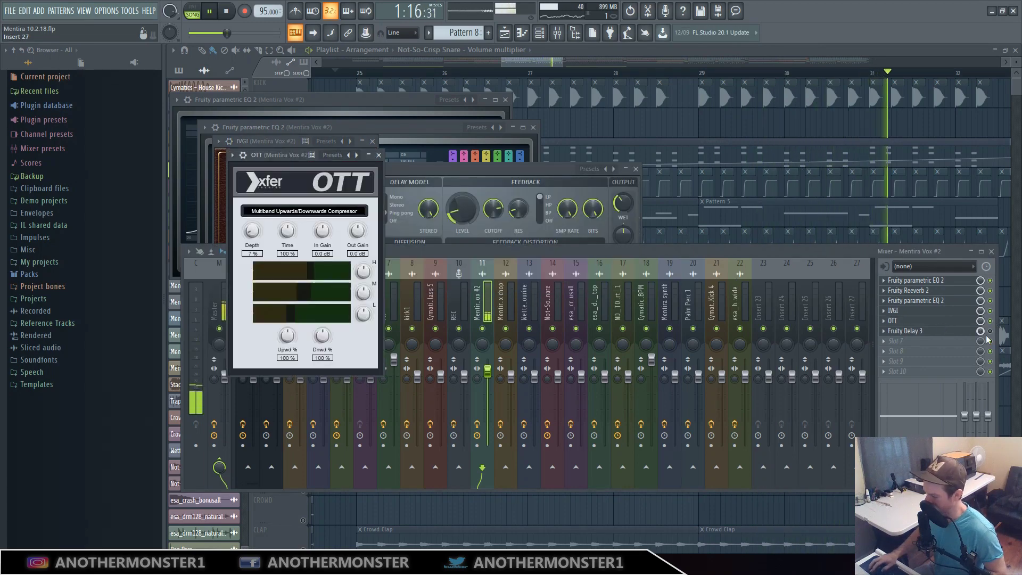
left_click(928, 332)
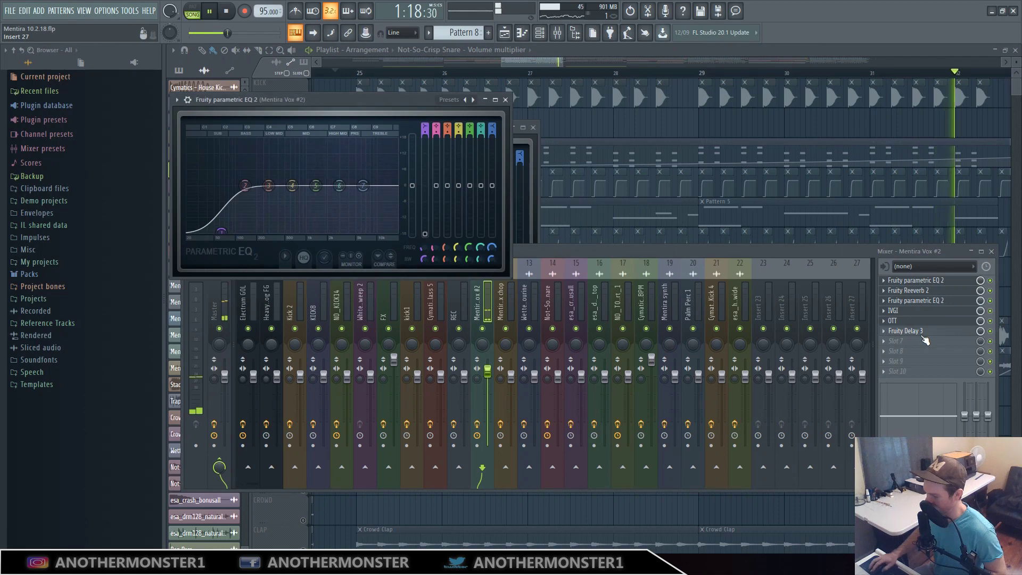
left_click(925, 331)
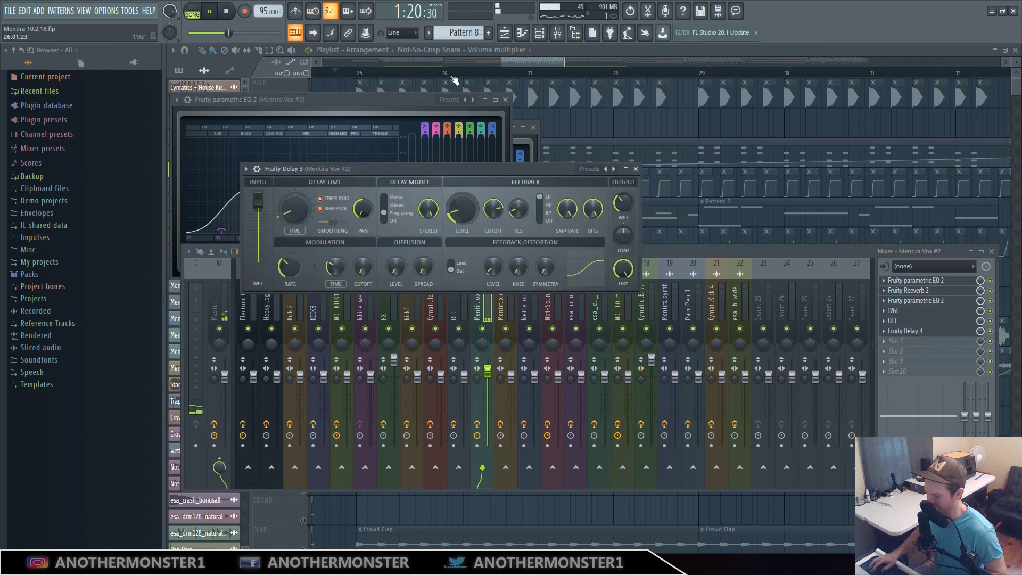
Stop playback, hide the mixer, and return to the playlist of the Voice Instrument Tutorial.flp project
left_click(519, 70)
left_click(227, 12)
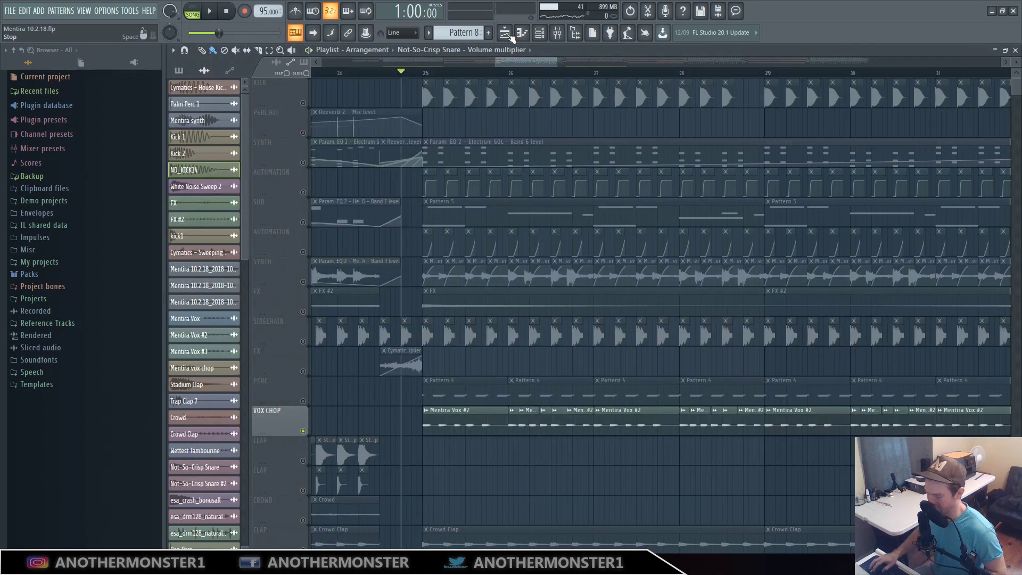
left_click_drag(557, 62, 602, 63)
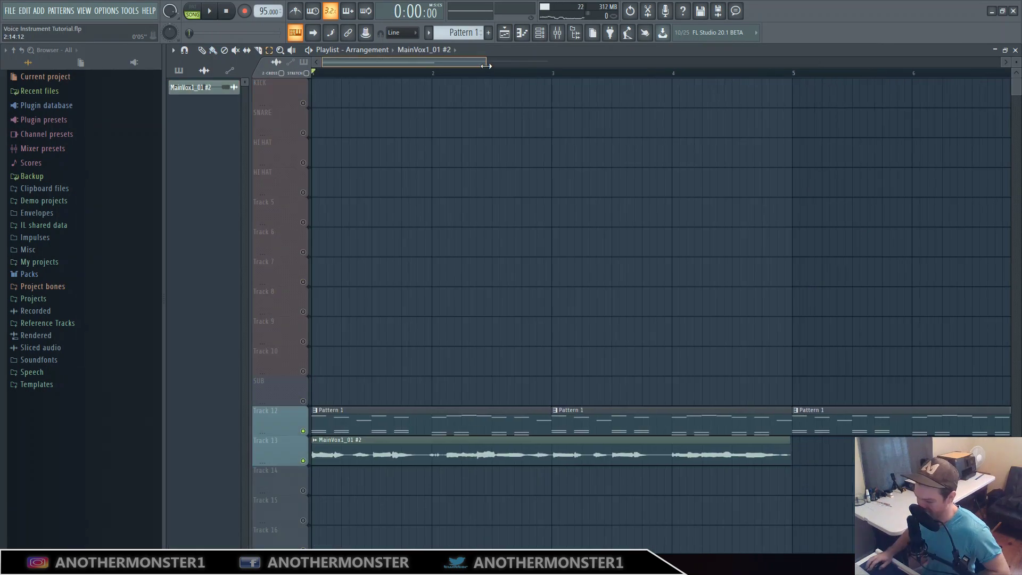
left_click_drag(486, 65, 484, 66)
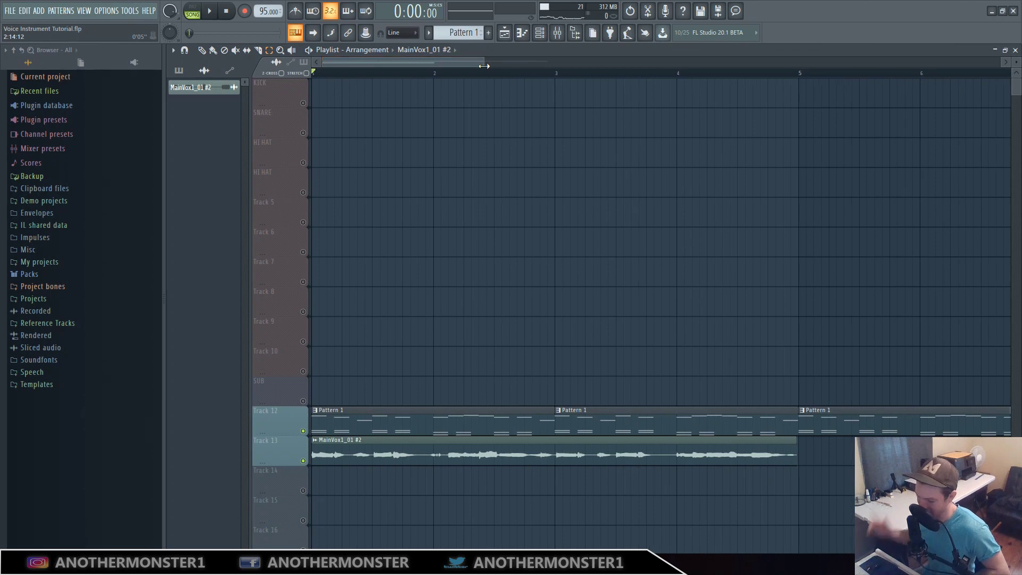